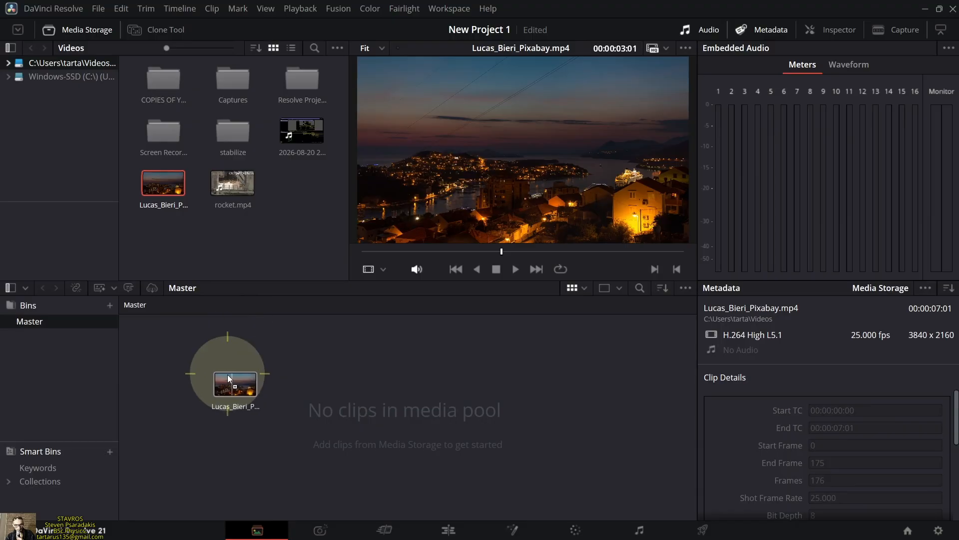
# Add Lucas_Bieri_Pixabay.mp4 to the media pool and place it at the start of a new timeline on the Edit page
pyautogui.click(571, 320)
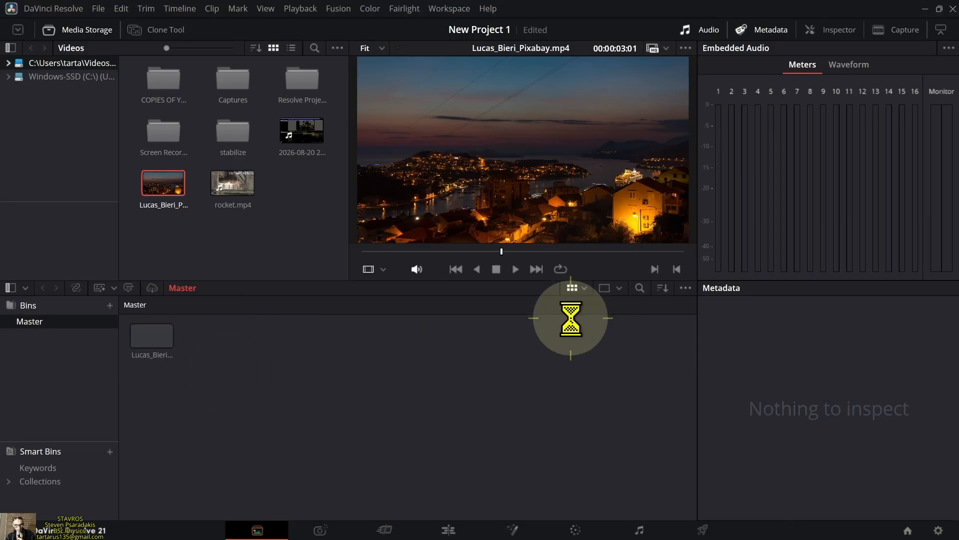
pyautogui.click(457, 526)
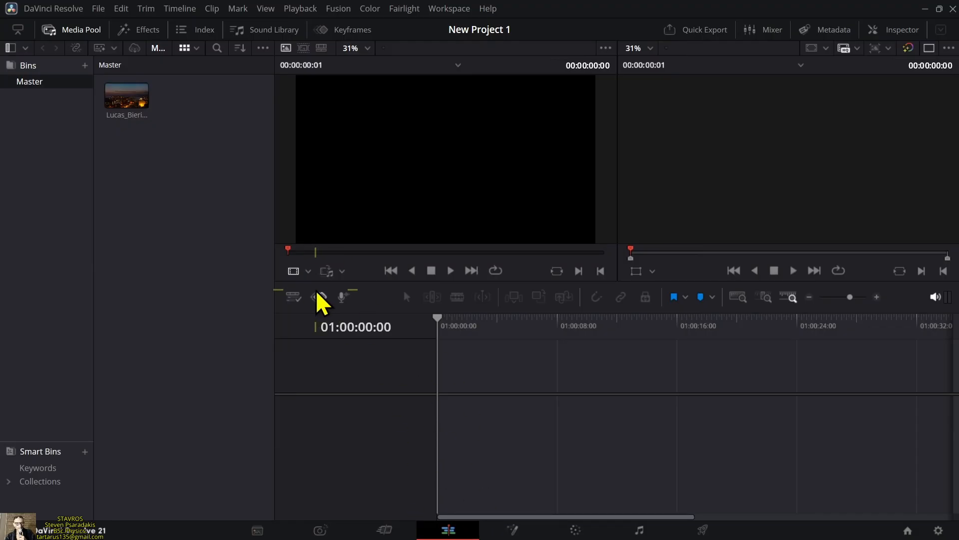
pyautogui.click(118, 102)
pyautogui.click(116, 101)
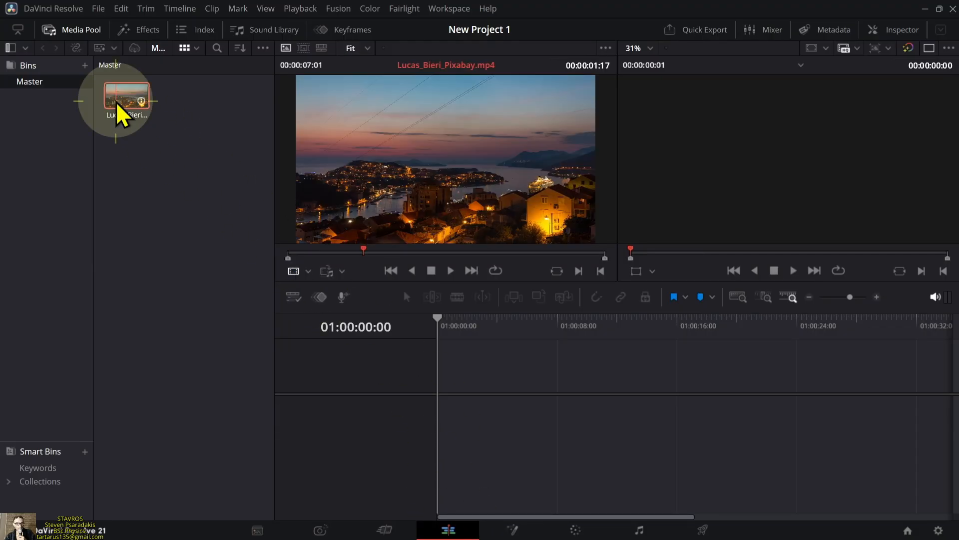
pyautogui.moveTo(116, 101); pyautogui.dragTo(438, 390)
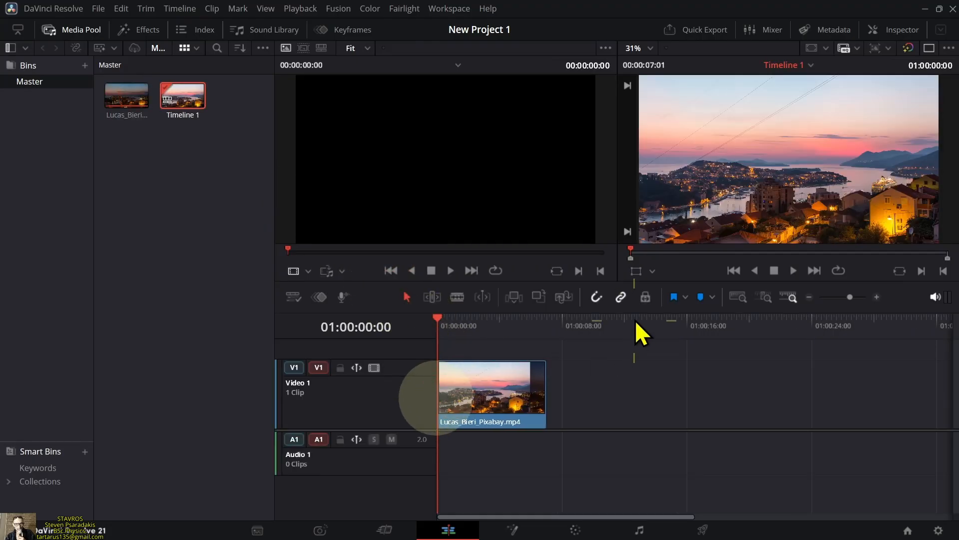
# Show the clip's Inspector settings and preview the timeline full screen, returning the playhead to the start
pyautogui.click(902, 33)
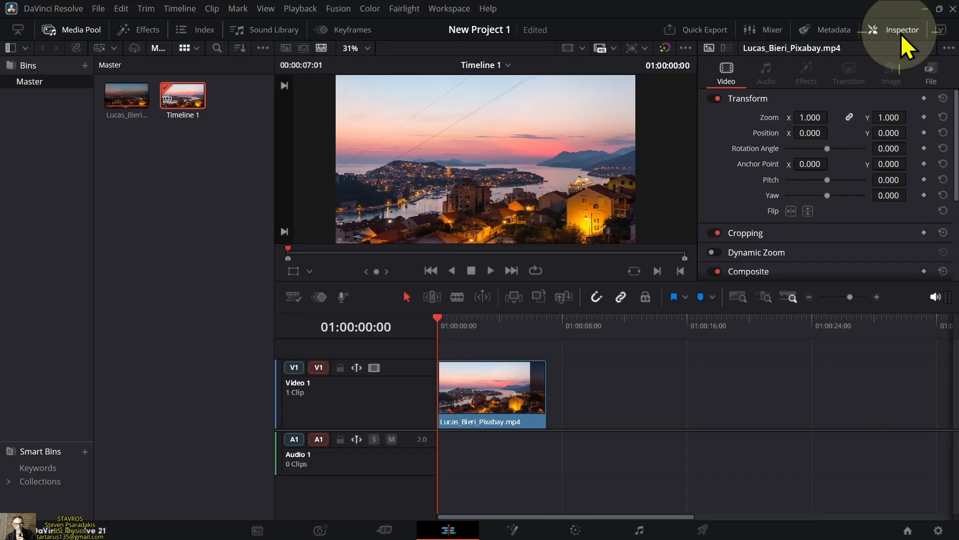
pyautogui.click(848, 297)
pyautogui.moveTo(850, 298); pyautogui.dragTo(856, 297)
pyautogui.click(491, 271)
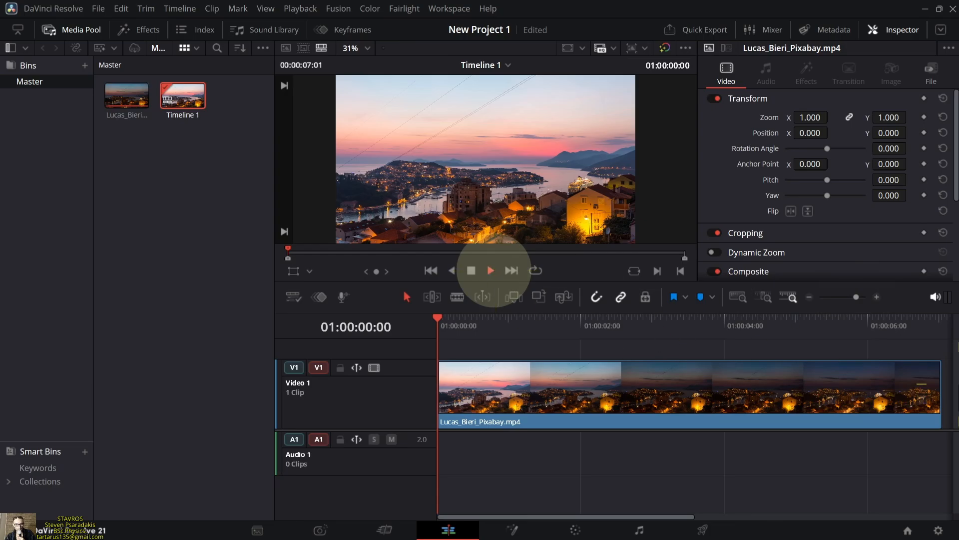
pyautogui.hotkey('ctrl', 'f')
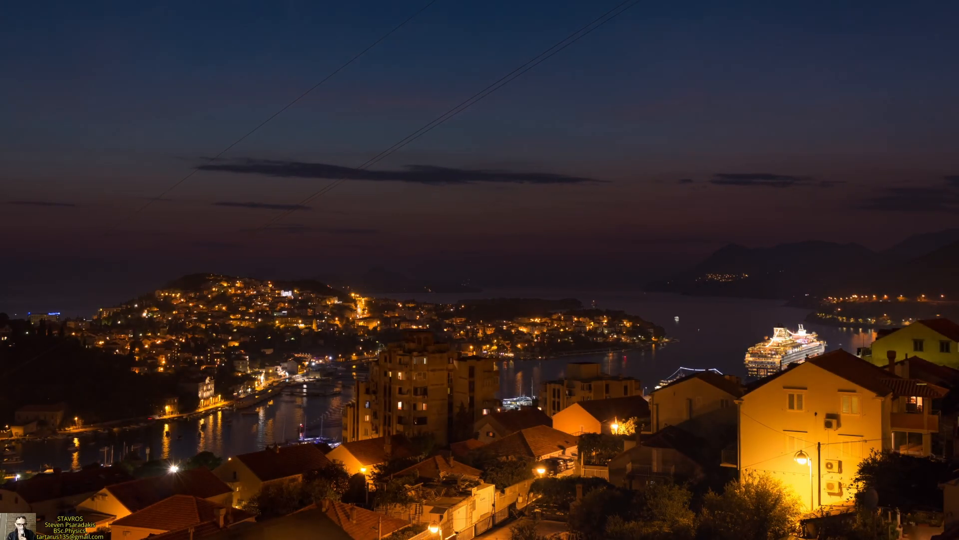
pyautogui.press('Escape')
pyautogui.moveTo(789, 328); pyautogui.dragTo(399, 363)
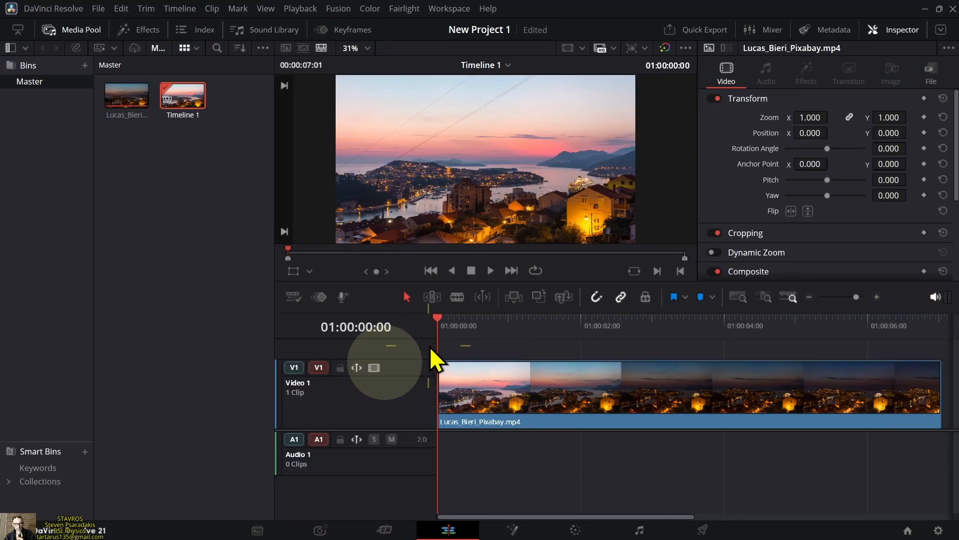
# Split the timeline clip with the blade at 01:00:01:08 and at 01:00:03:01
pyautogui.moveTo(439, 320); pyautogui.dragTo(533, 340)
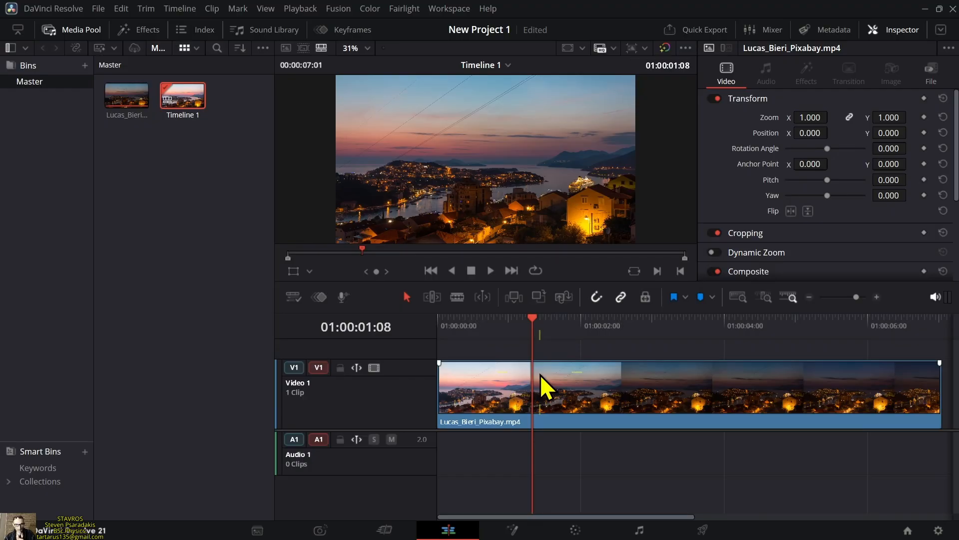
pyautogui.click(458, 299)
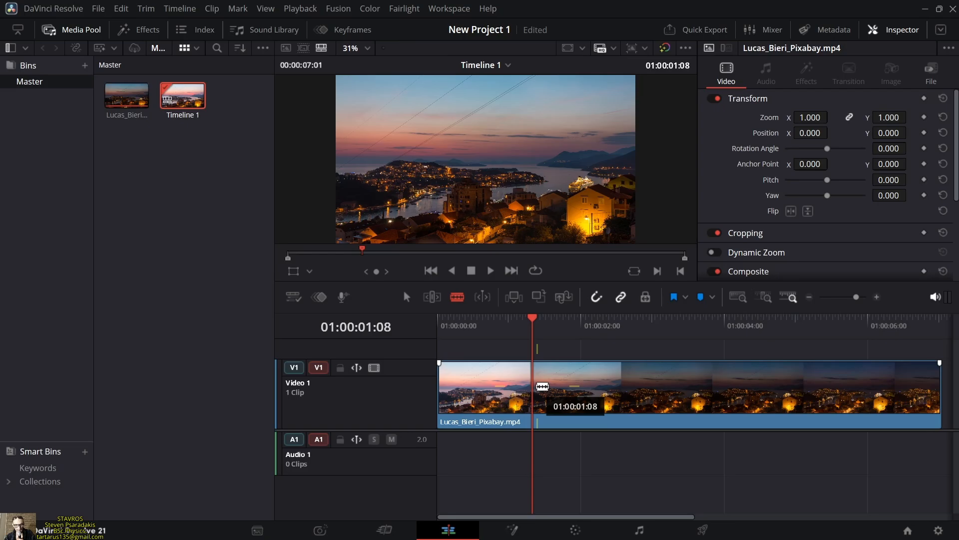
pyautogui.click(542, 386)
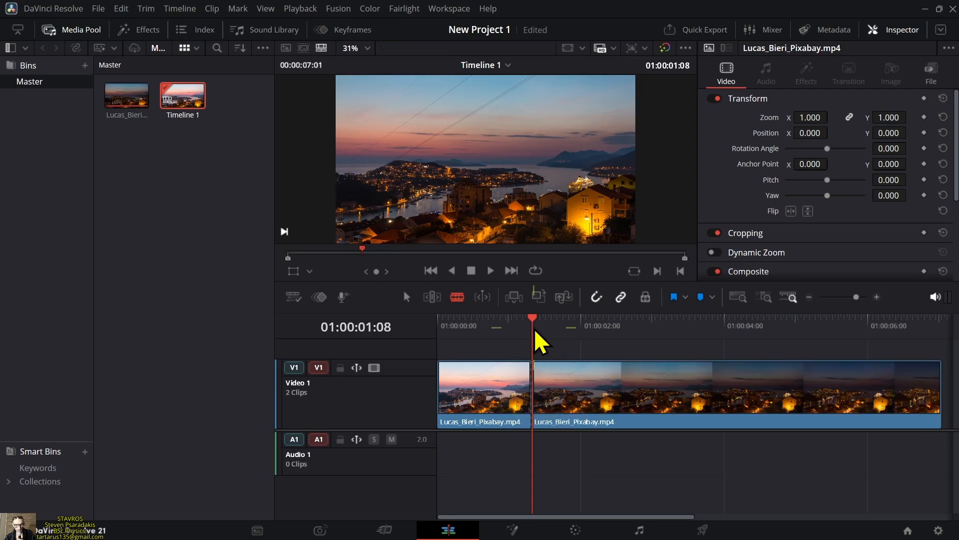
pyautogui.moveTo(535, 331); pyautogui.dragTo(654, 369)
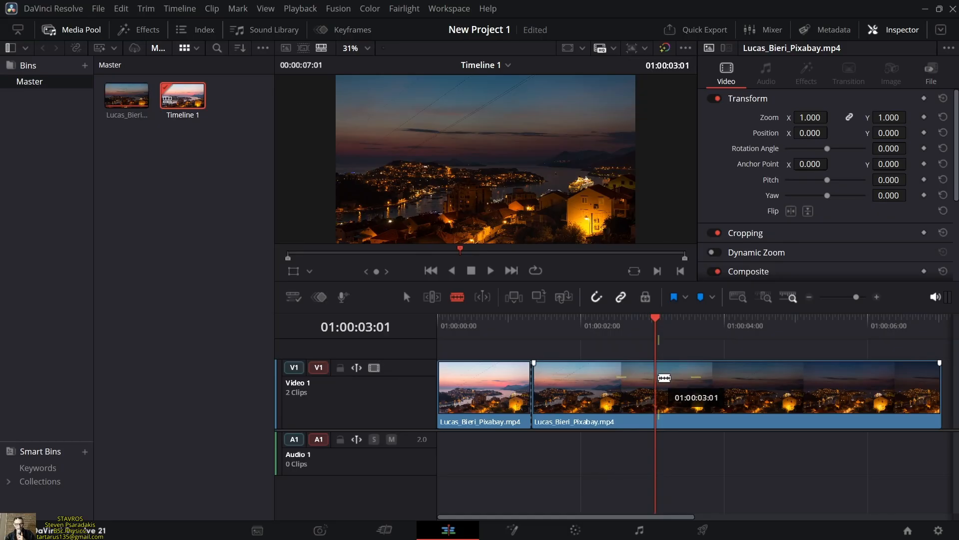
pyautogui.click(662, 378)
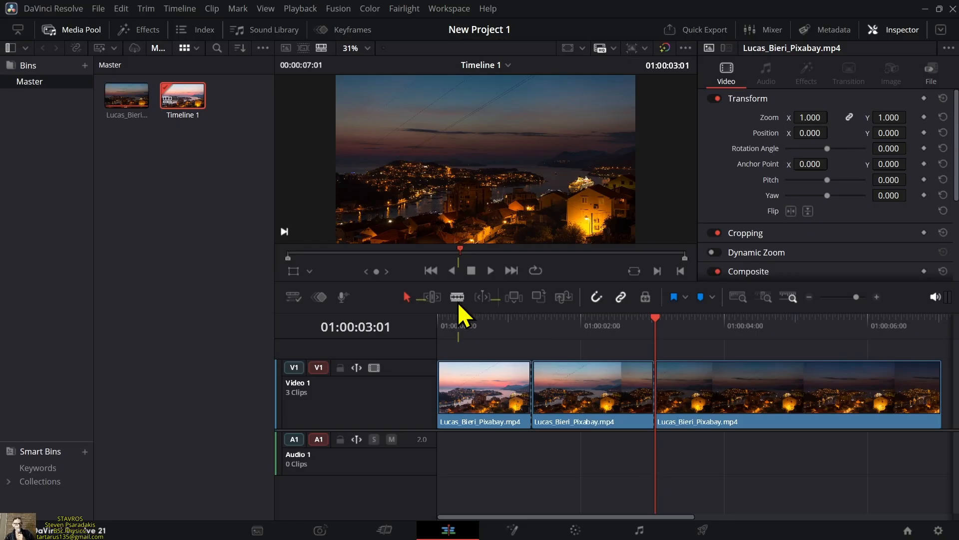
# Expand the Speed Change settings of the middle clip segment and enable Ripple Timeline
pyautogui.click(599, 390)
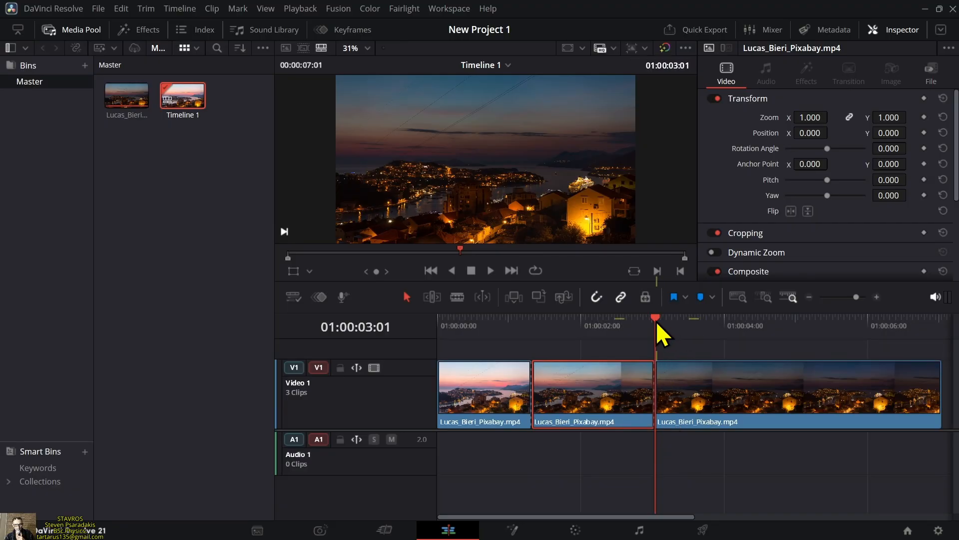
pyautogui.click(605, 326)
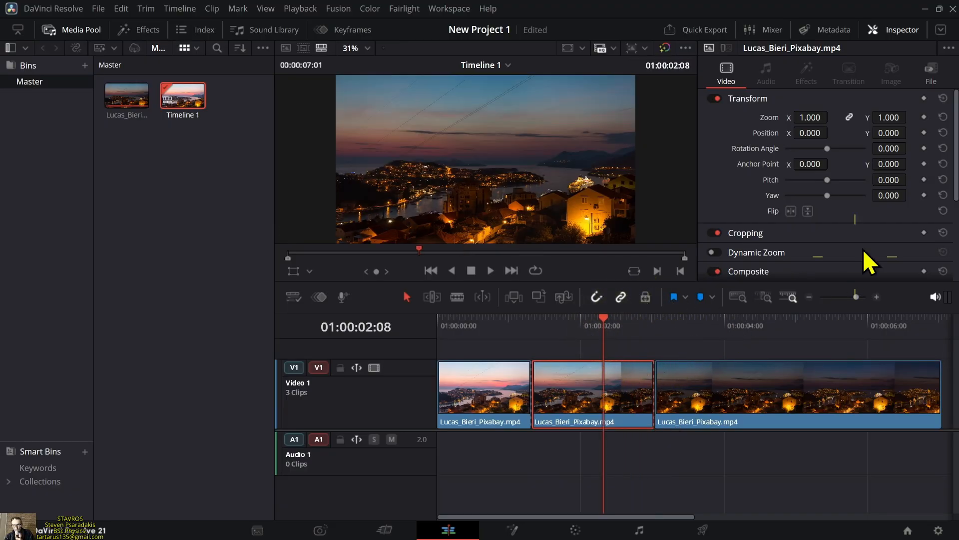
pyautogui.moveTo(957, 181); pyautogui.dragTo(958, 245)
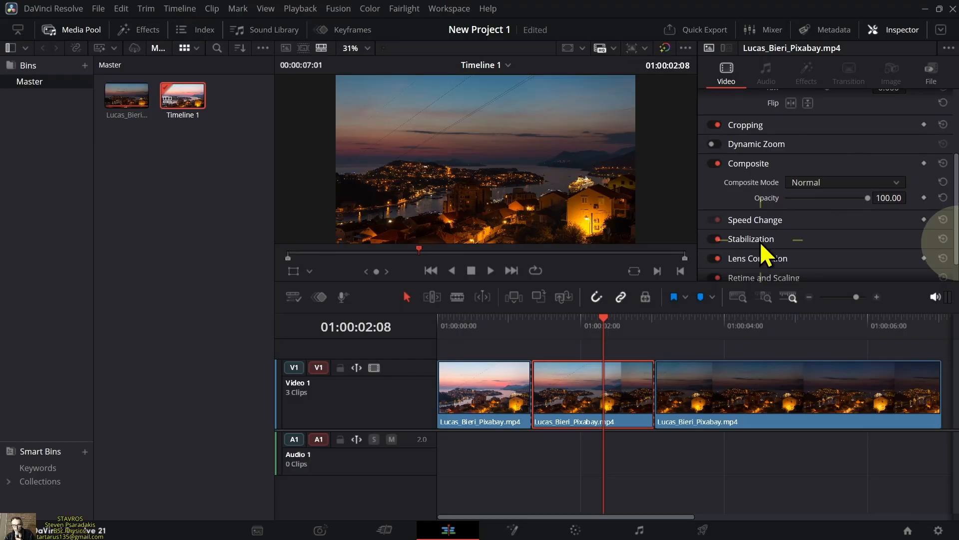
pyautogui.click(784, 221)
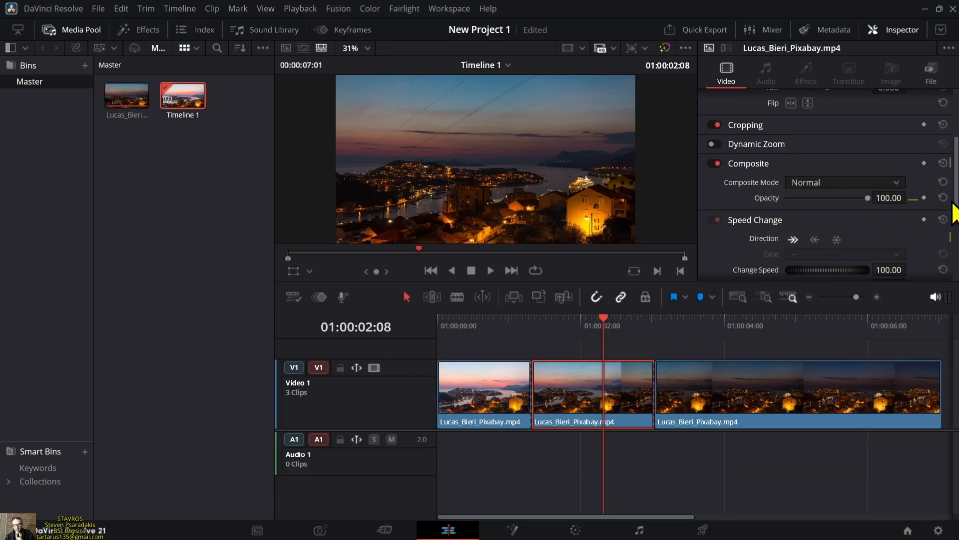
pyautogui.moveTo(957, 213); pyautogui.dragTo(957, 228)
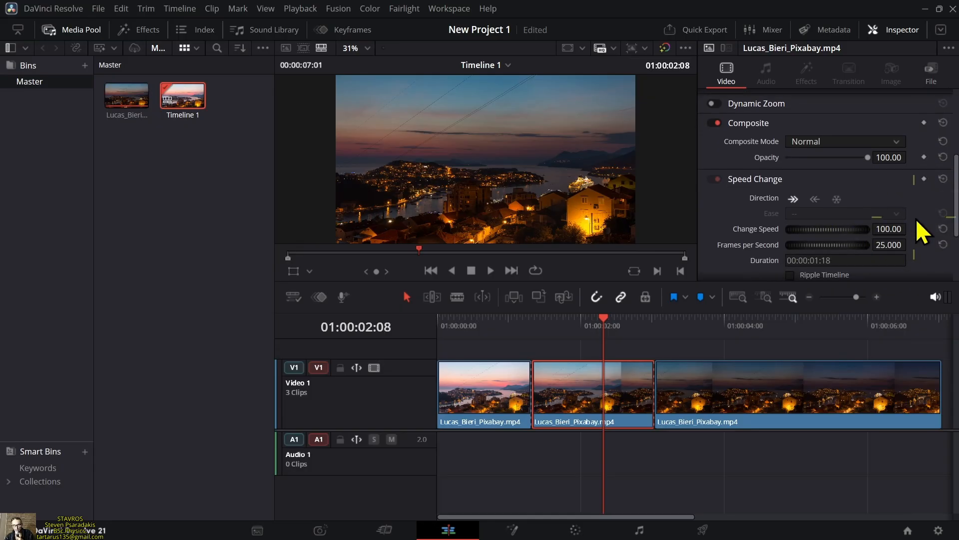
pyautogui.moveTo(956, 227); pyautogui.dragTo(956, 248)
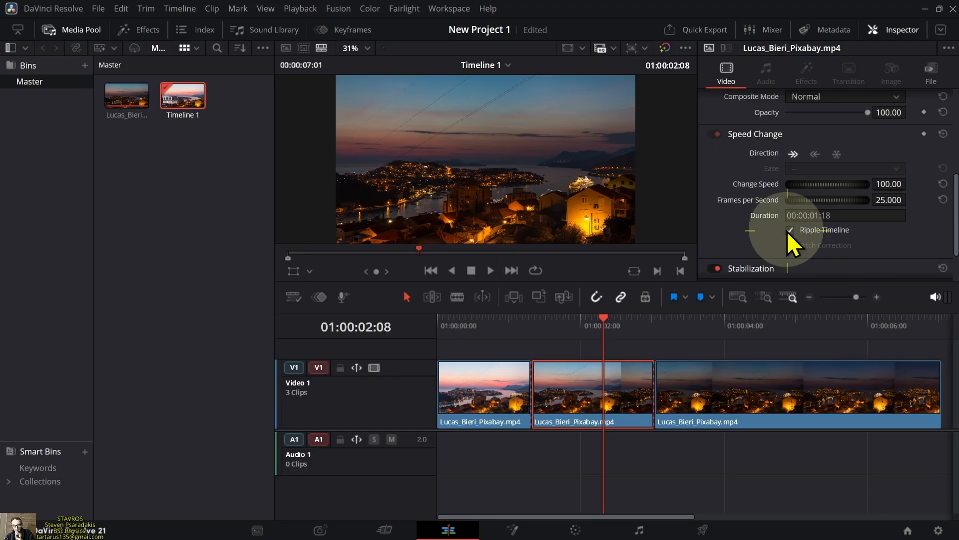
pyautogui.click(788, 230)
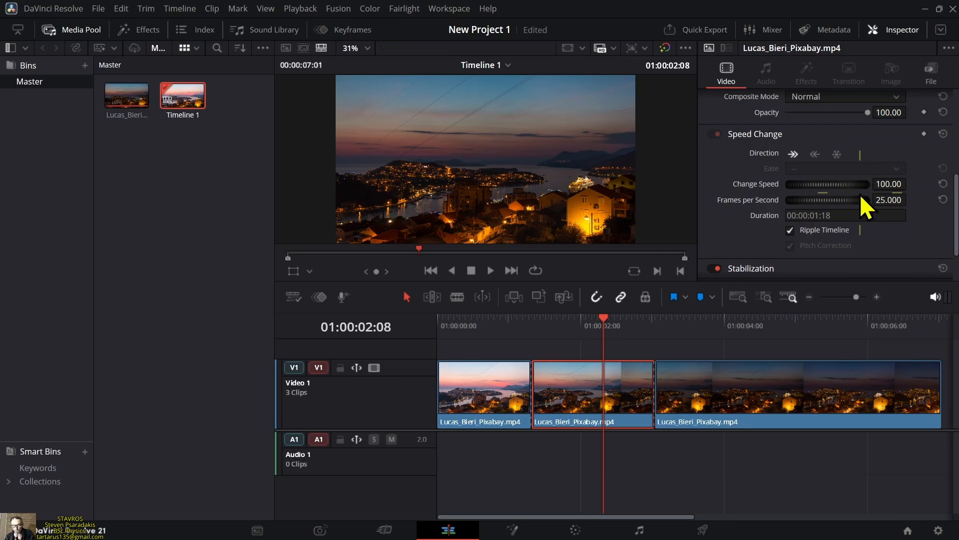
# Slow the middle clip segment down to a Change Speed value of 10.00
pyautogui.moveTo(854, 191); pyautogui.dragTo(819, 192)
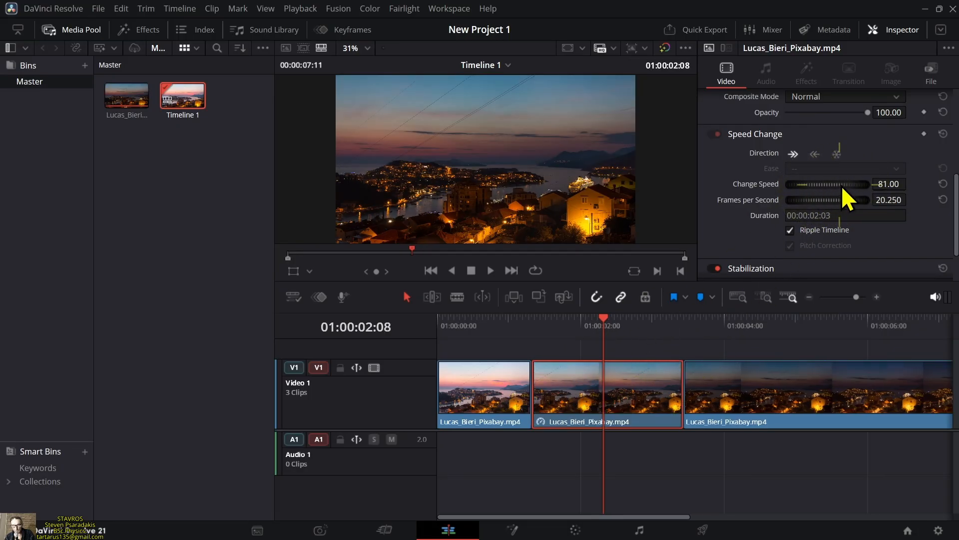
pyautogui.moveTo(831, 183); pyautogui.dragTo(891, 184)
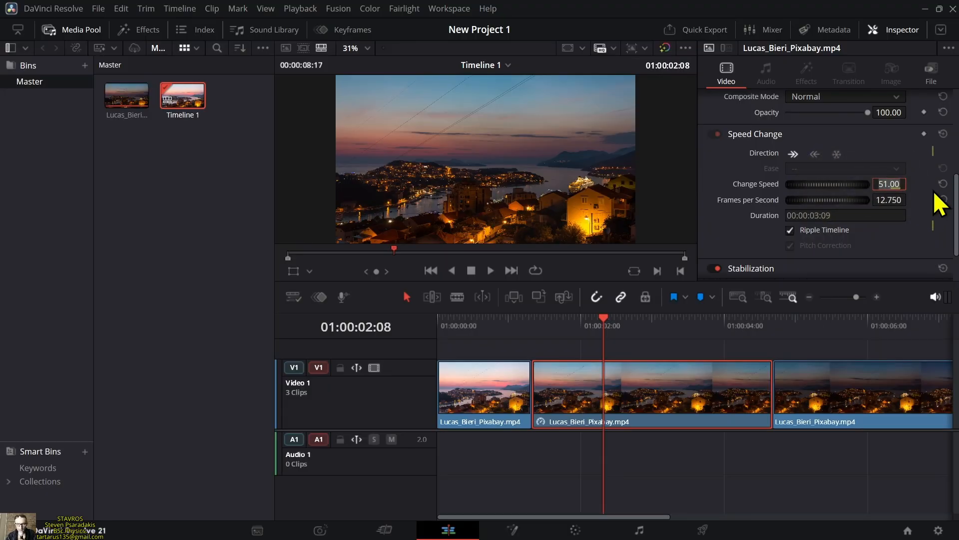
pyautogui.press('BackSpace')
pyautogui.press('BackSpace')
pyautogui.press('BackSpace')
pyautogui.press('BackSpace')
pyautogui.press('BackSpace')
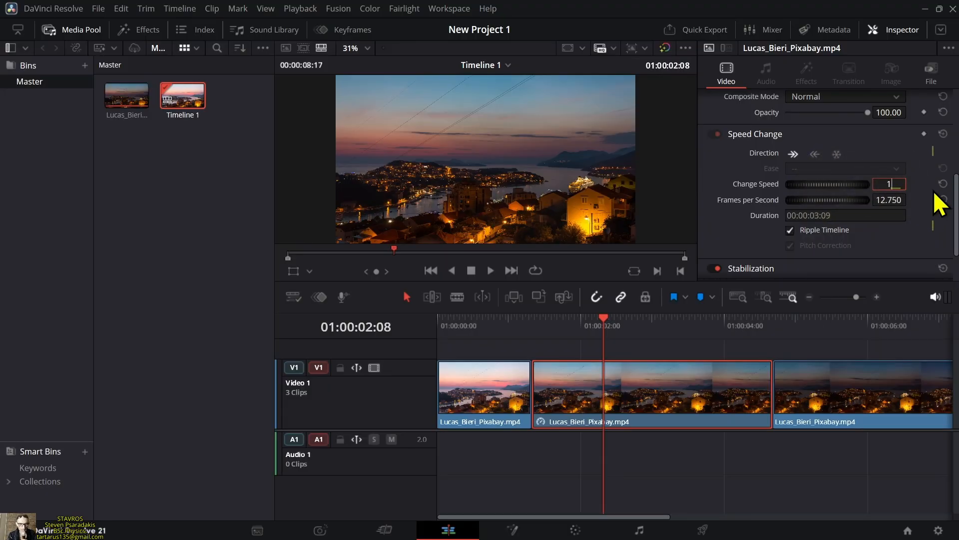
pyautogui.press('Return')
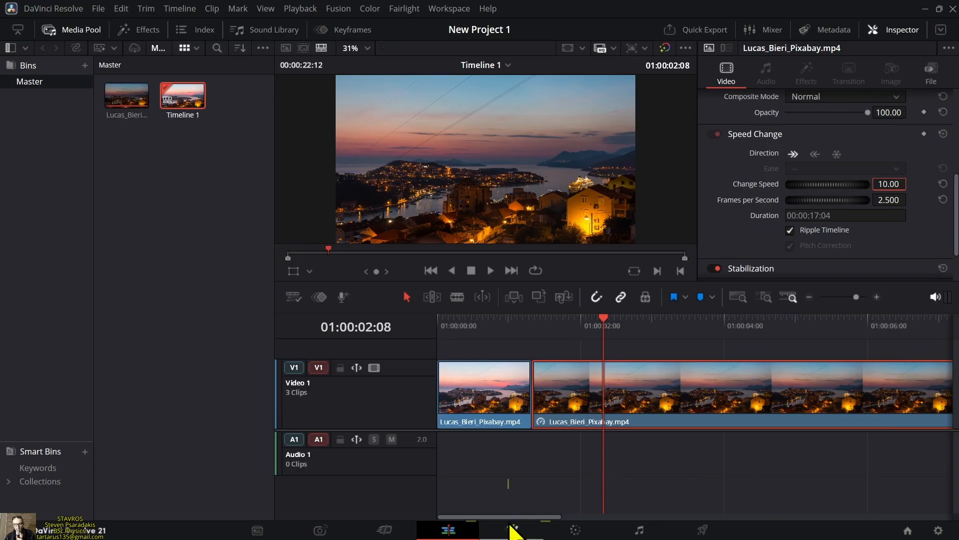
# Play the timeline from its start to preview the slowed middle segment full screen, and stop the playback
pyautogui.moveTo(512, 518); pyautogui.dragTo(488, 525)
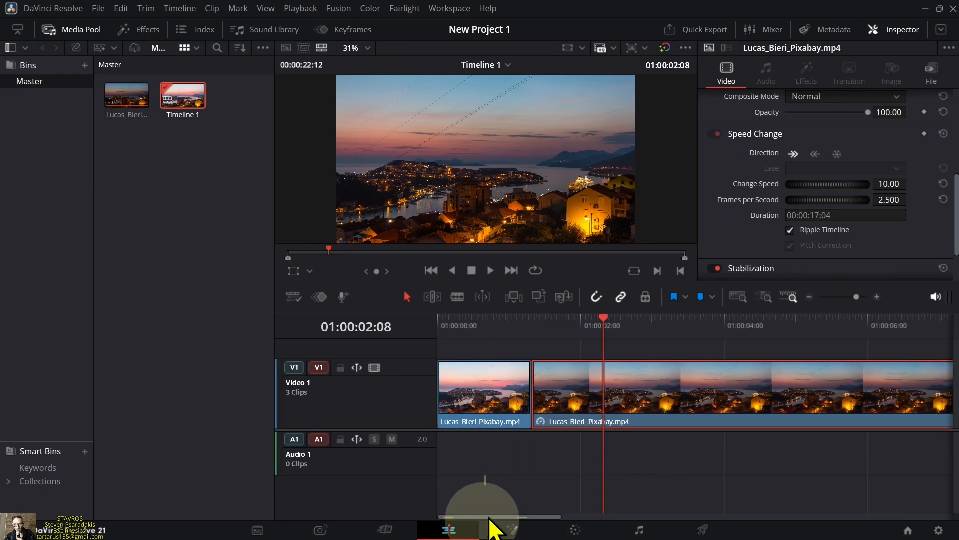
pyautogui.moveTo(606, 324); pyautogui.dragTo(440, 351)
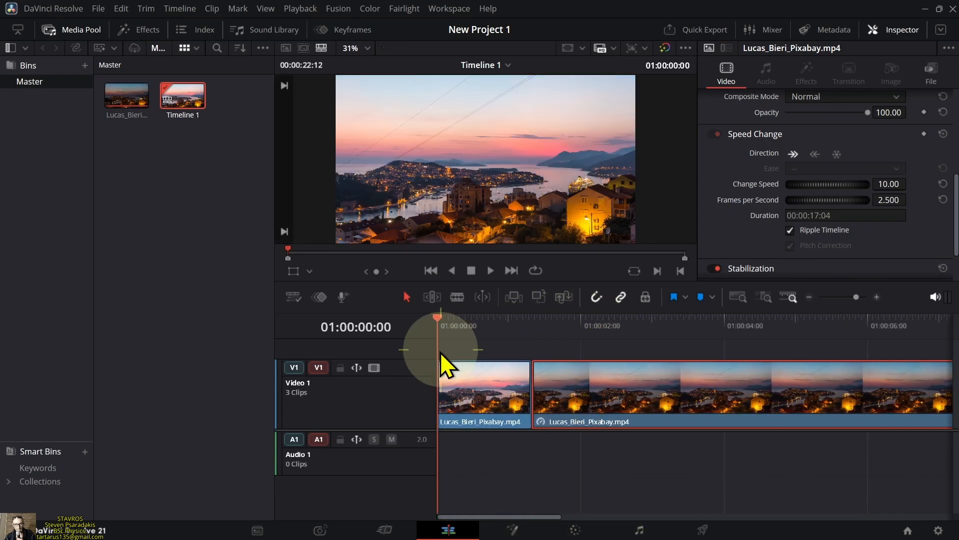
pyautogui.click(493, 274)
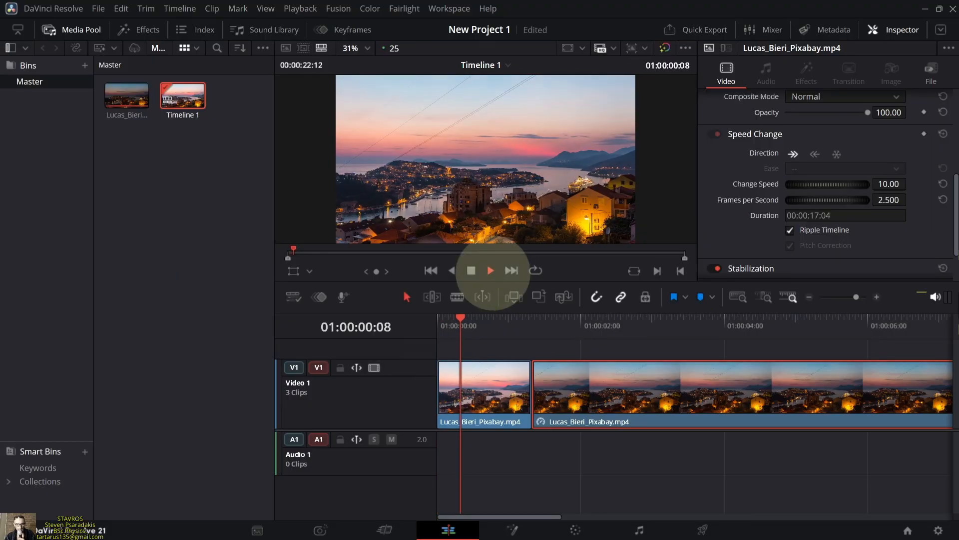
pyautogui.hotkey('ctrl', 'f')
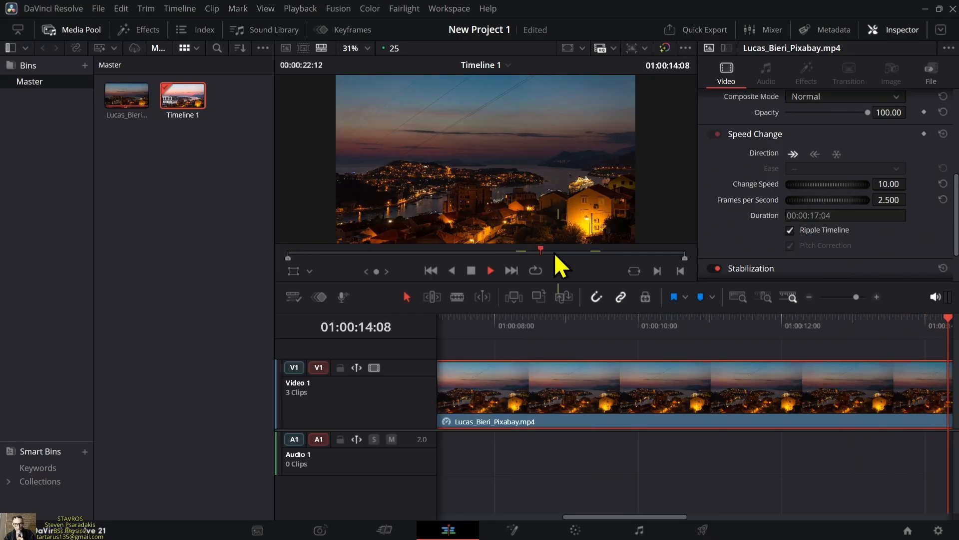
pyautogui.click(488, 271)
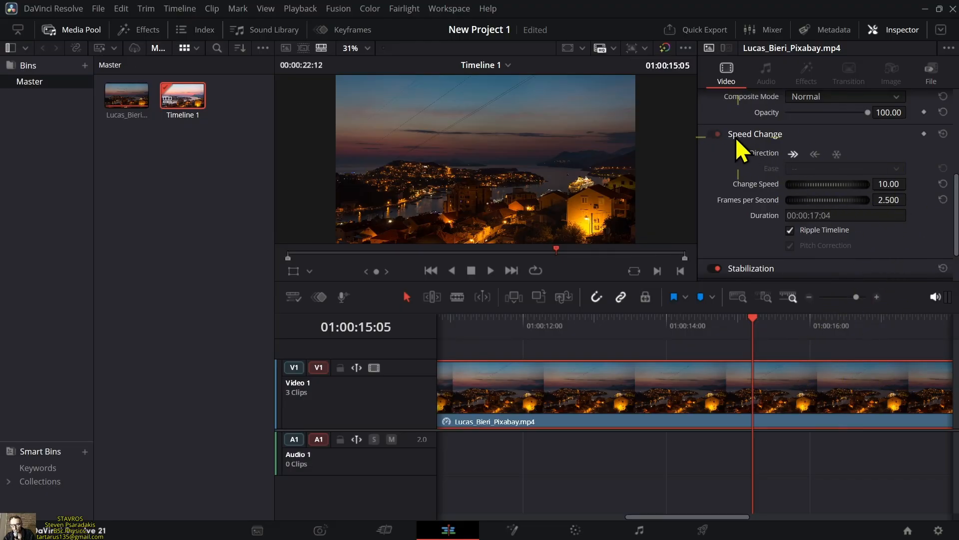
# Reset the middle segment's Speed Change settings to their defaults
pyautogui.click(943, 134)
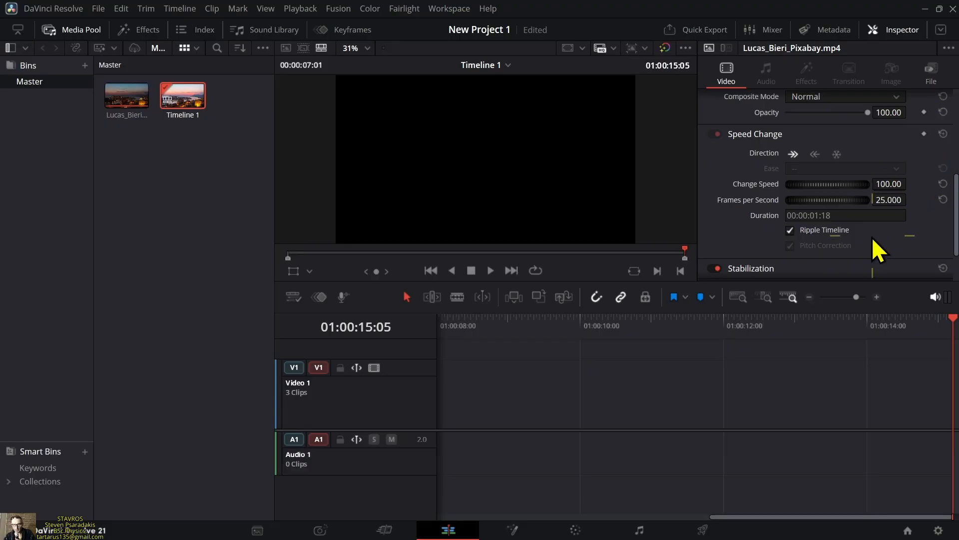
pyautogui.moveTo(734, 517); pyautogui.dragTo(446, 516)
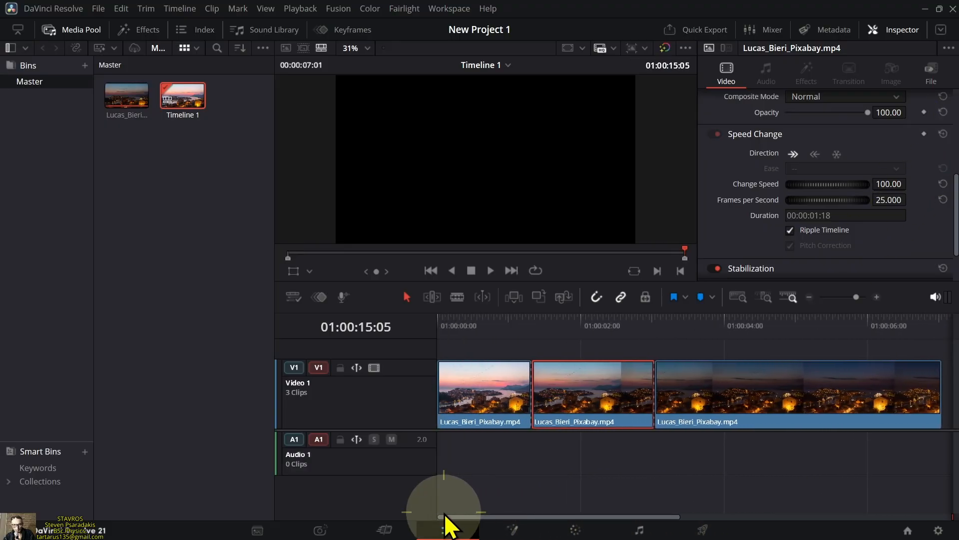
# Add a Speed Change keyframe to the middle clip segment at 01:00:01:24 and set its ease to Ease In and Out
pyautogui.click(502, 323)
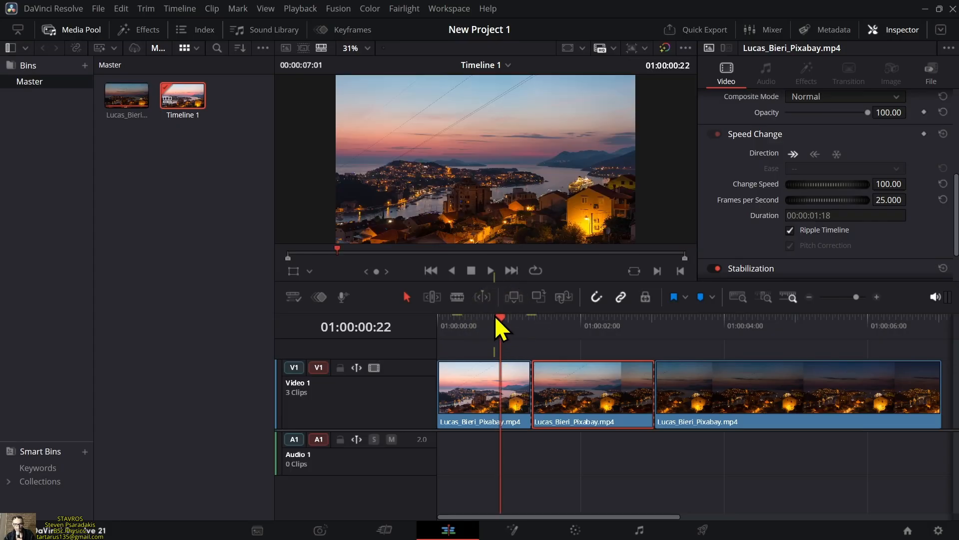
pyautogui.click(499, 316)
pyautogui.moveTo(499, 317); pyautogui.dragTo(579, 329)
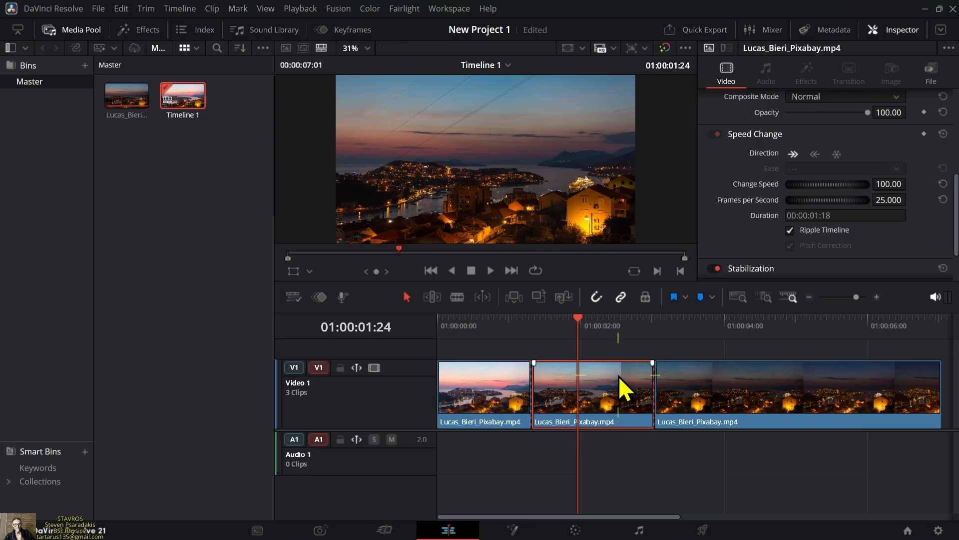
pyautogui.click(924, 134)
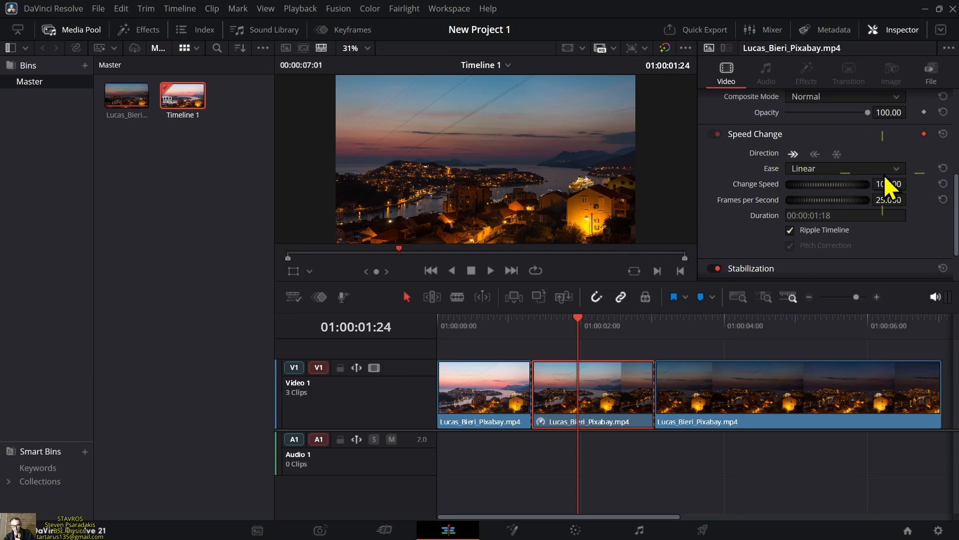
pyautogui.click(897, 170)
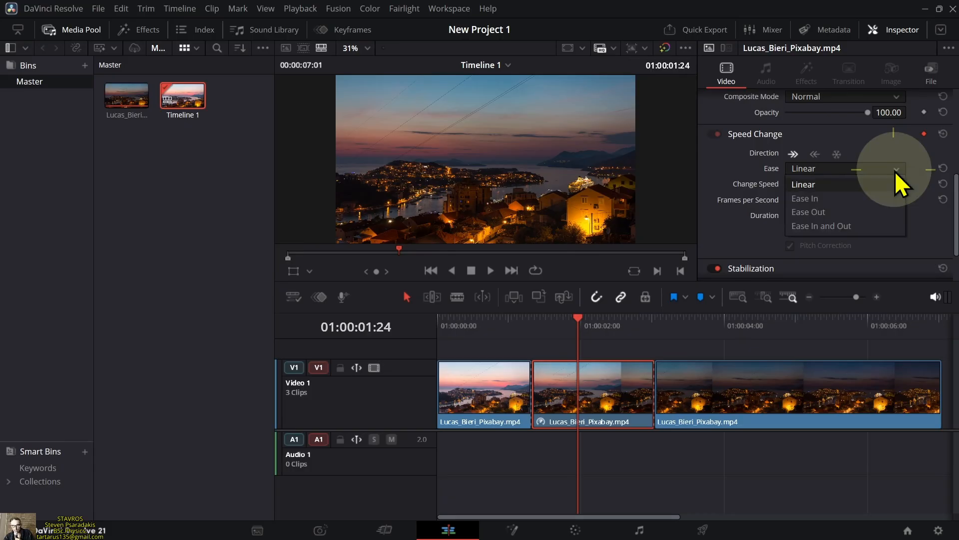
pyautogui.click(868, 227)
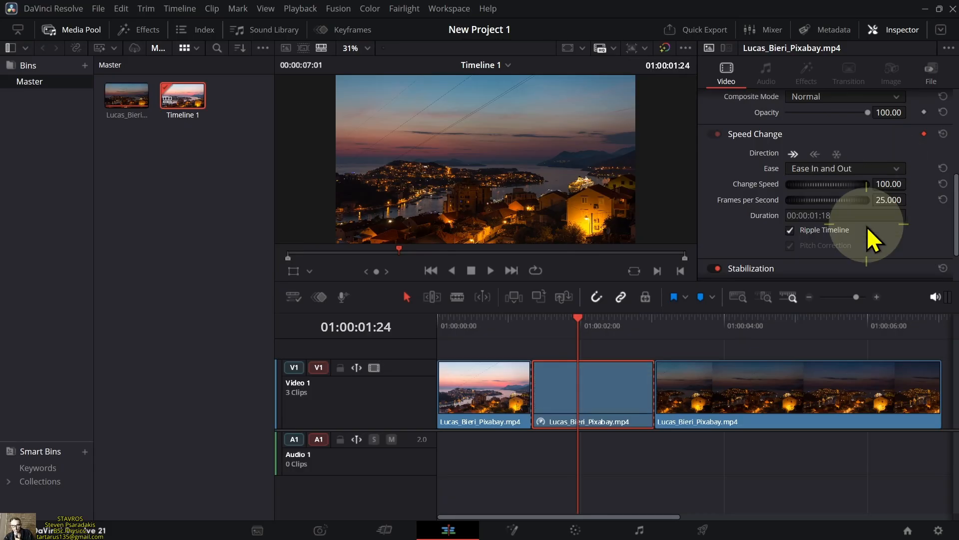
# Set the Change Speed value at the middle segment's keyframe to 10.00
pyautogui.click(886, 185)
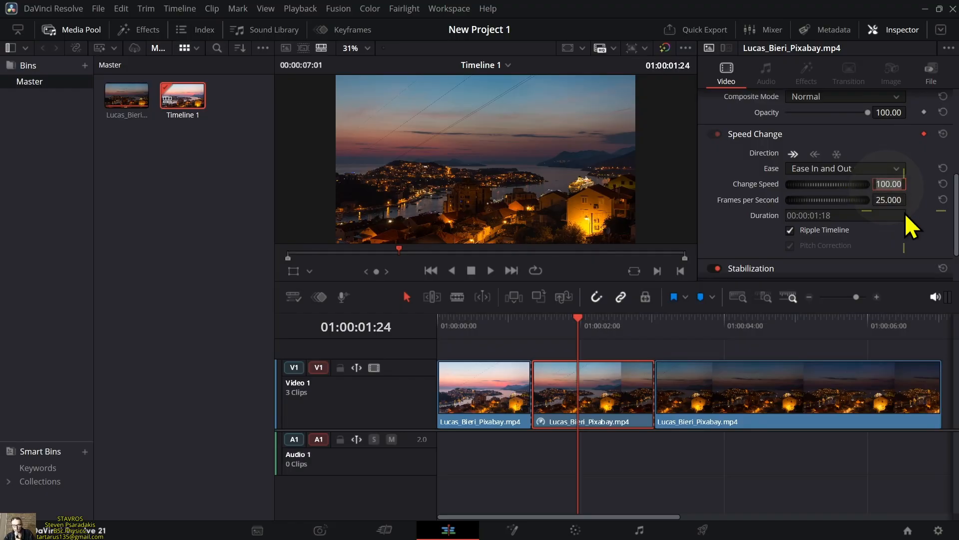
pyautogui.press('BackSpace')
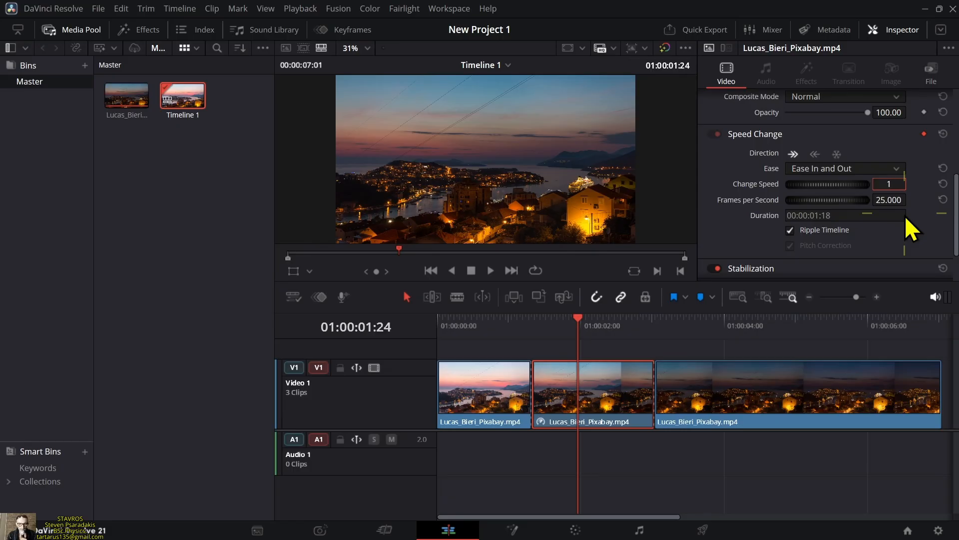
pyautogui.press('Return')
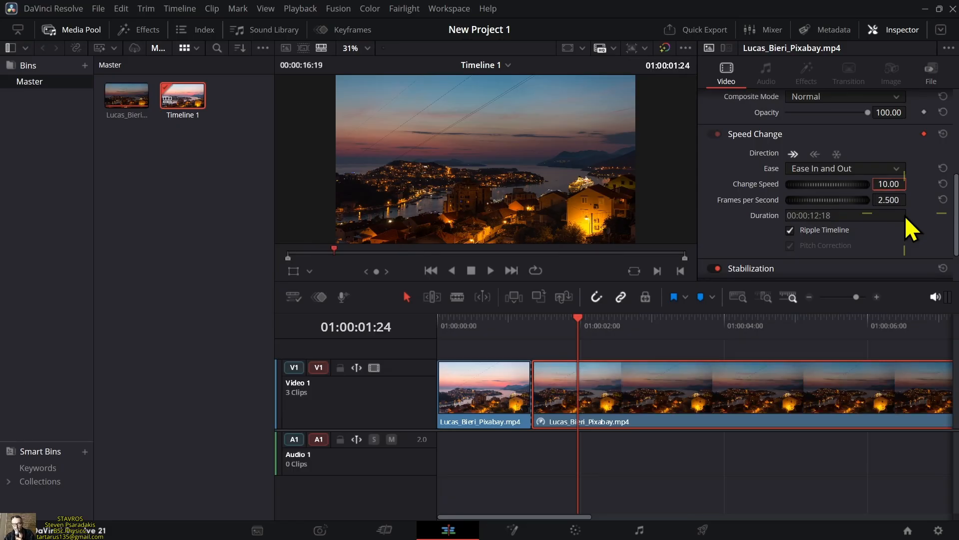
# Play the timeline from its start in full screen to preview the eased slowdown of the middle segment
pyautogui.press('Home')
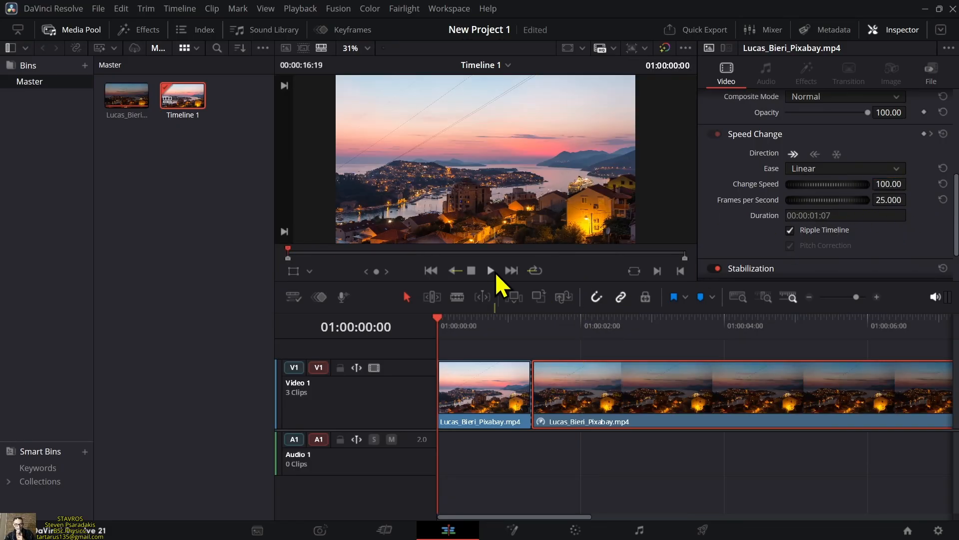
pyautogui.click(491, 271)
pyautogui.hotkey('ctrl', 'f')
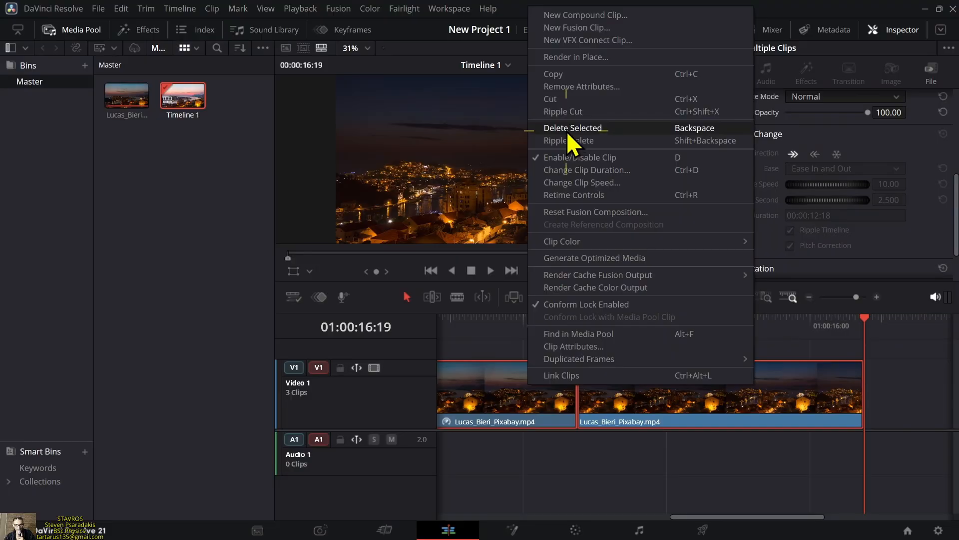
# Replace the timeline's clips with rocket.mp4, imported from the Videos folder and placed at the timeline's start
pyautogui.click(567, 131)
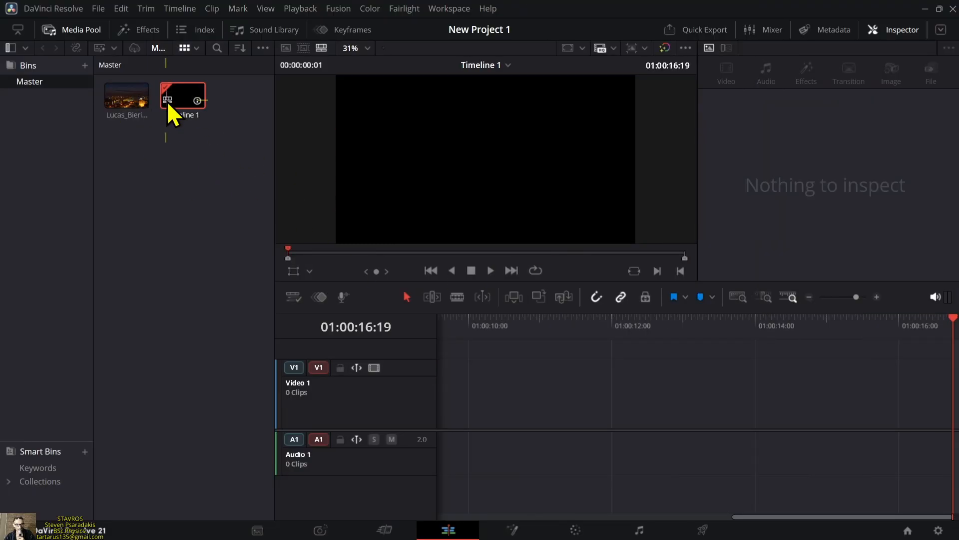
pyautogui.click(255, 528)
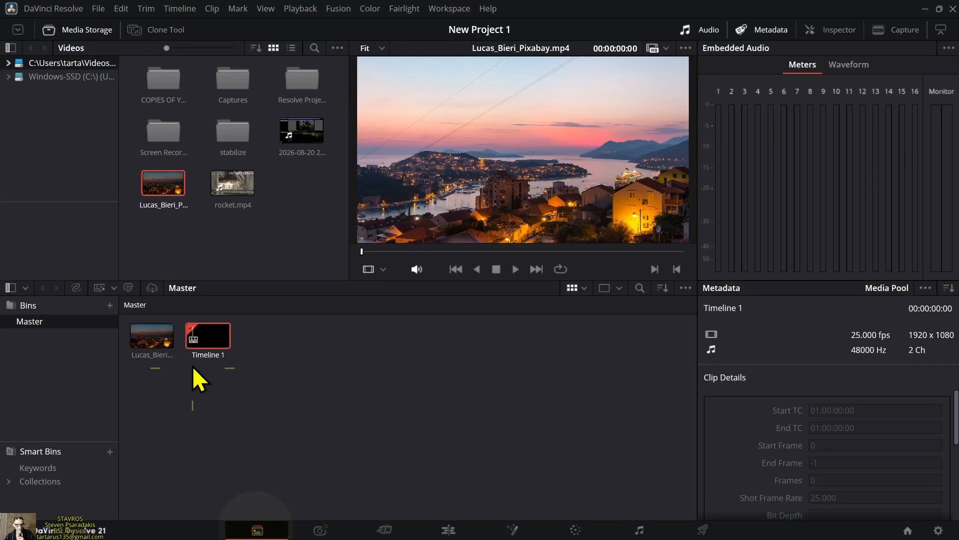
pyautogui.moveTo(226, 200); pyautogui.dragTo(301, 354)
pyautogui.click(447, 530)
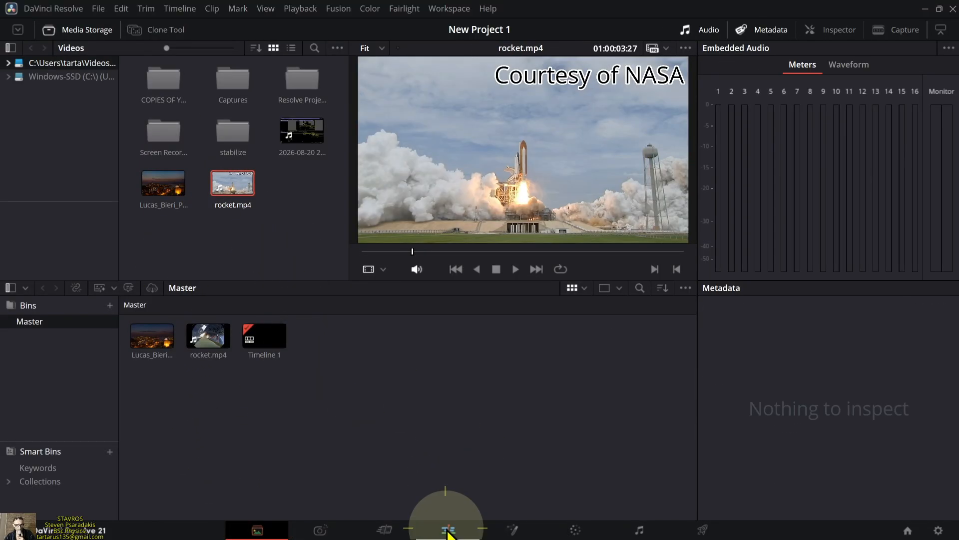
pyautogui.moveTo(185, 106); pyautogui.dragTo(435, 468)
pyautogui.moveTo(175, 102); pyautogui.dragTo(449, 460)
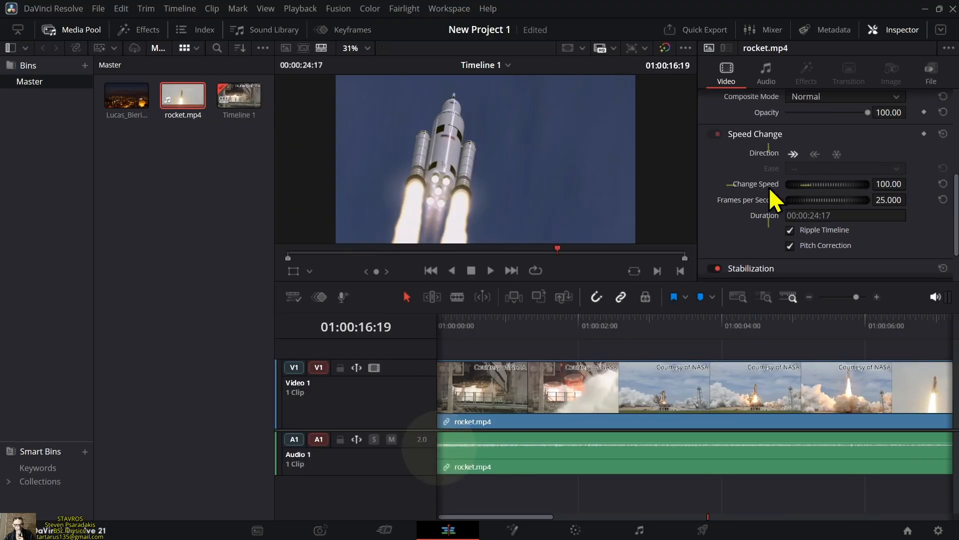
# Split the rocket.mp4 clip at 01:00:02:03, where the first wide launch pad shot has started
pyautogui.moveTo(452, 319); pyautogui.dragTo(592, 344)
pyautogui.click(439, 319)
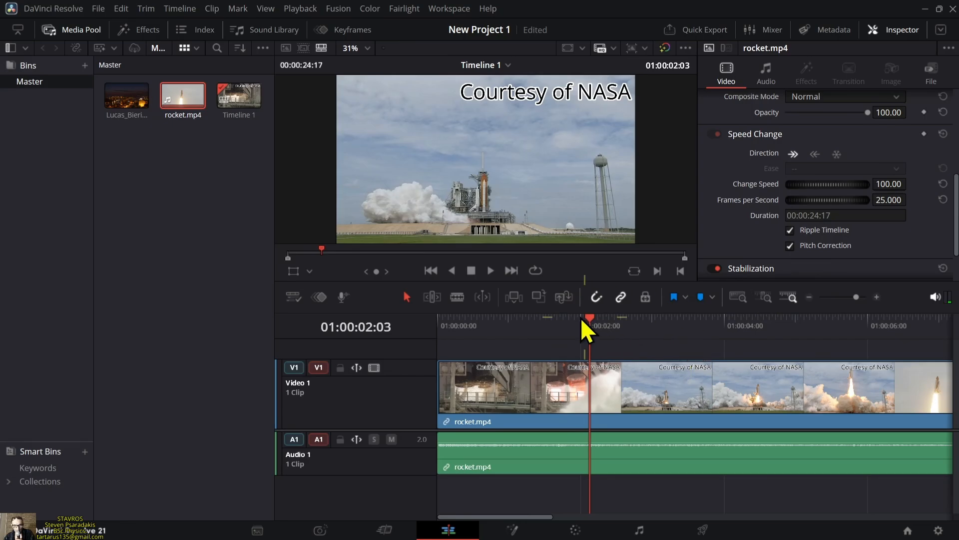
pyautogui.click(461, 298)
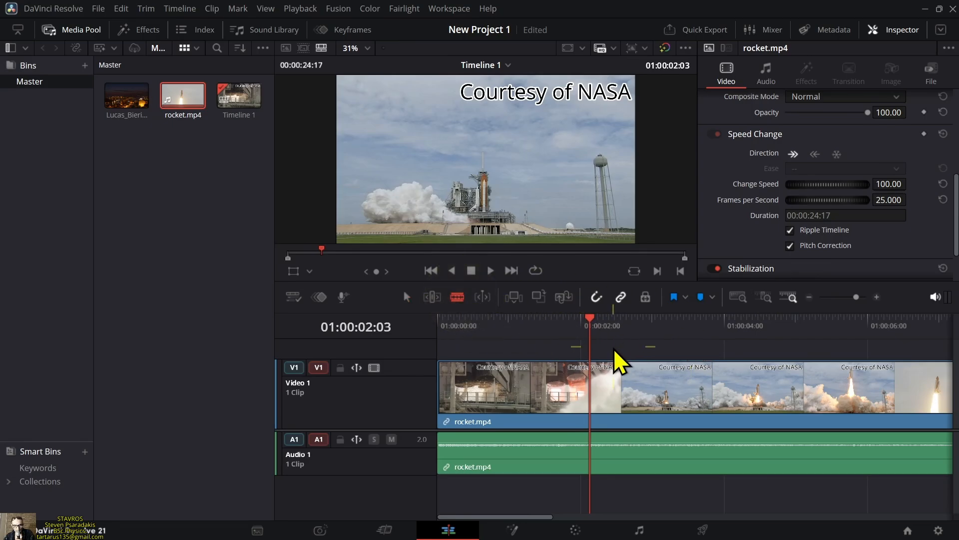
pyautogui.click(594, 375)
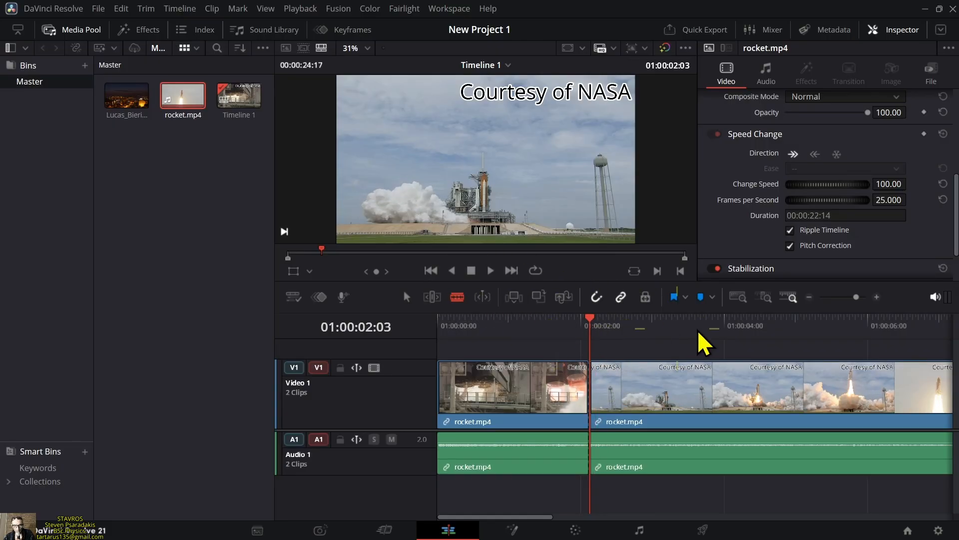
# Split the rocket.mp4 clip again at 01:00:19:10 and save the project
pyautogui.moveTo(856, 299); pyautogui.dragTo(848, 299)
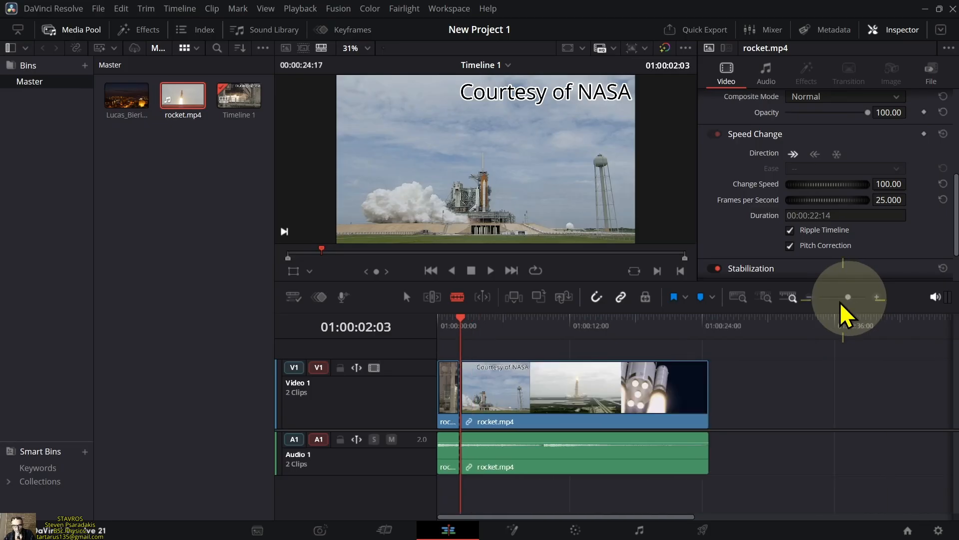
pyautogui.moveTo(465, 325); pyautogui.dragTo(659, 370)
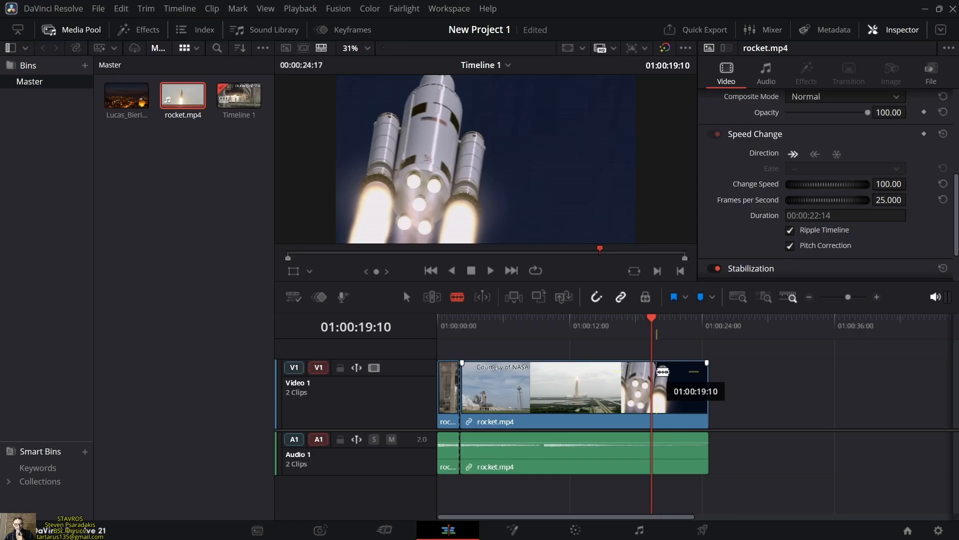
pyautogui.click(656, 373)
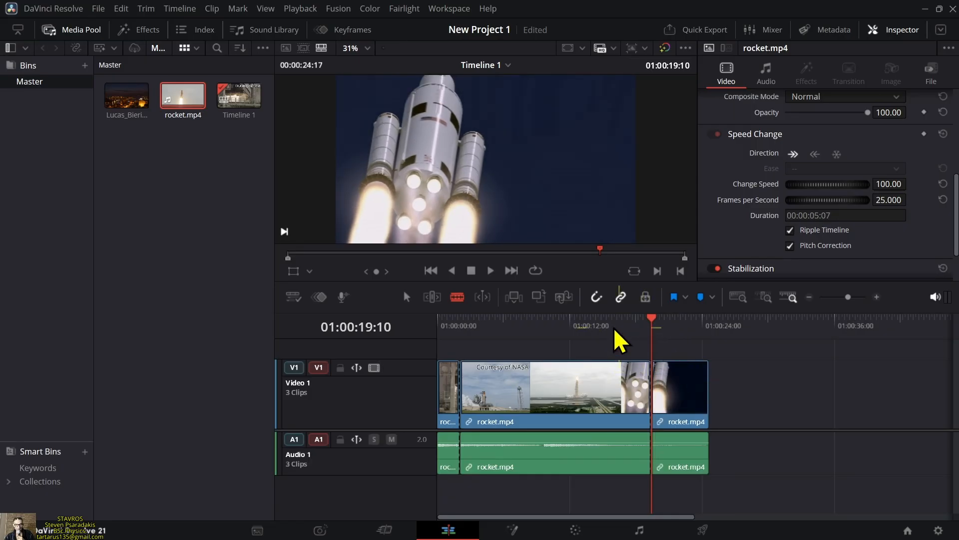
pyautogui.hotkey('ctrl', 's')
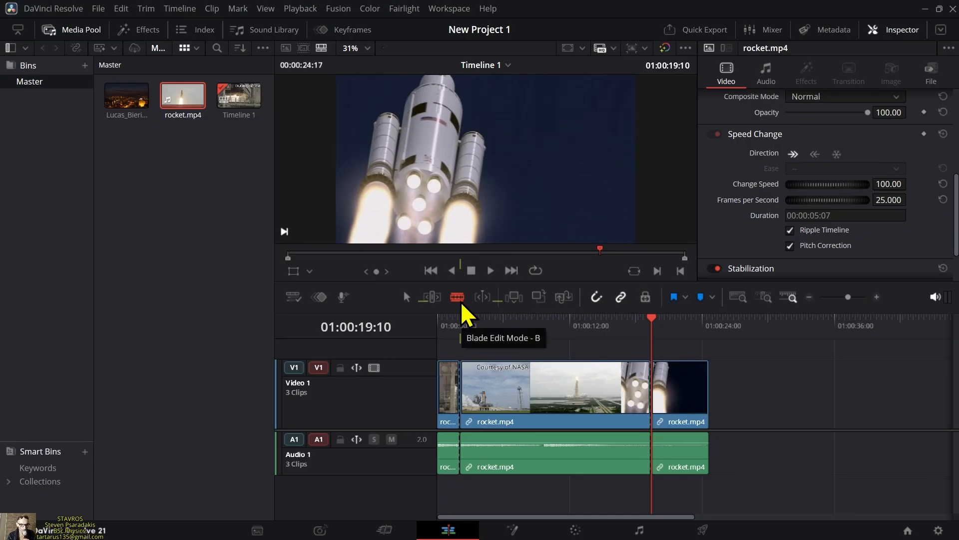
# Add a Speed Change keyframe to the middle rocket segment at 01:00:04:06 and set its ease to Ease In and Out
pyautogui.press('a')
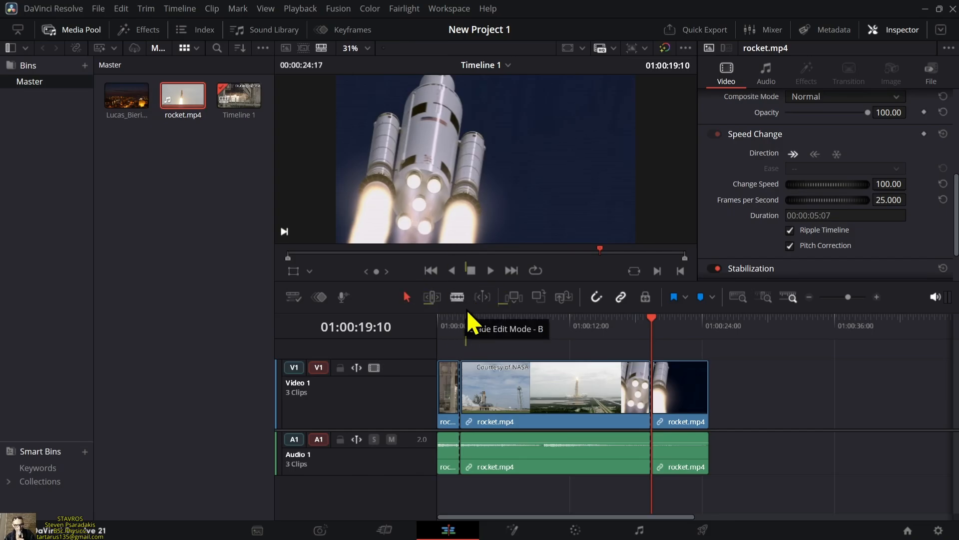
pyautogui.click(523, 393)
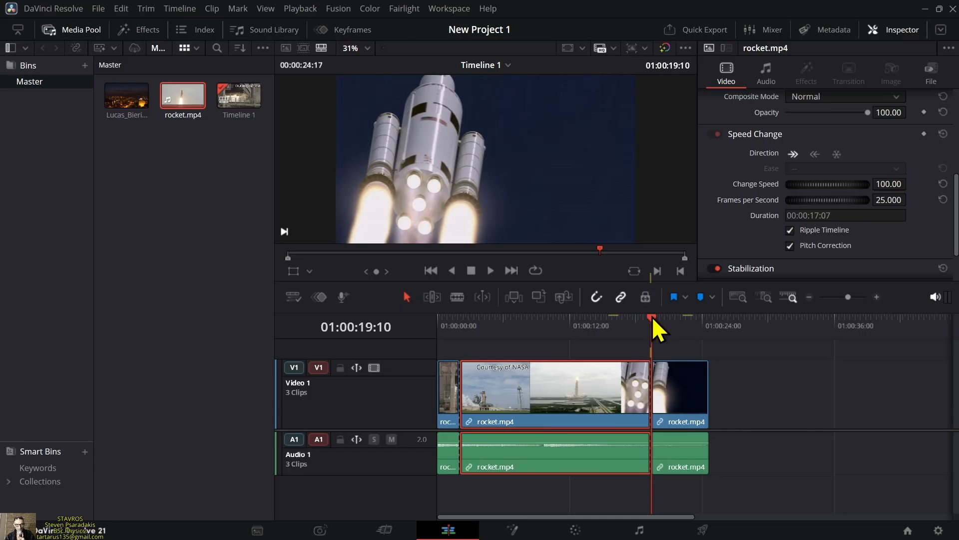
pyautogui.moveTo(653, 320); pyautogui.dragTo(485, 334)
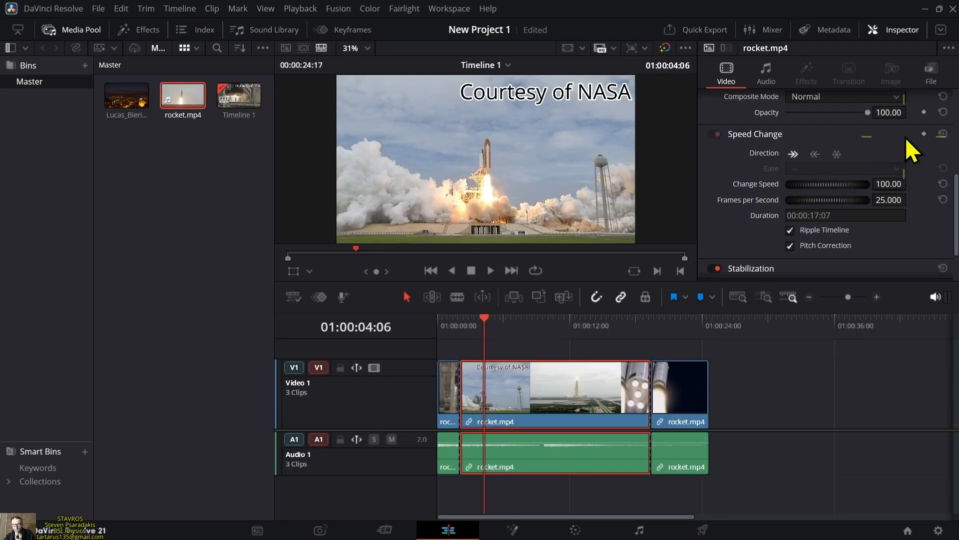
pyautogui.click(925, 134)
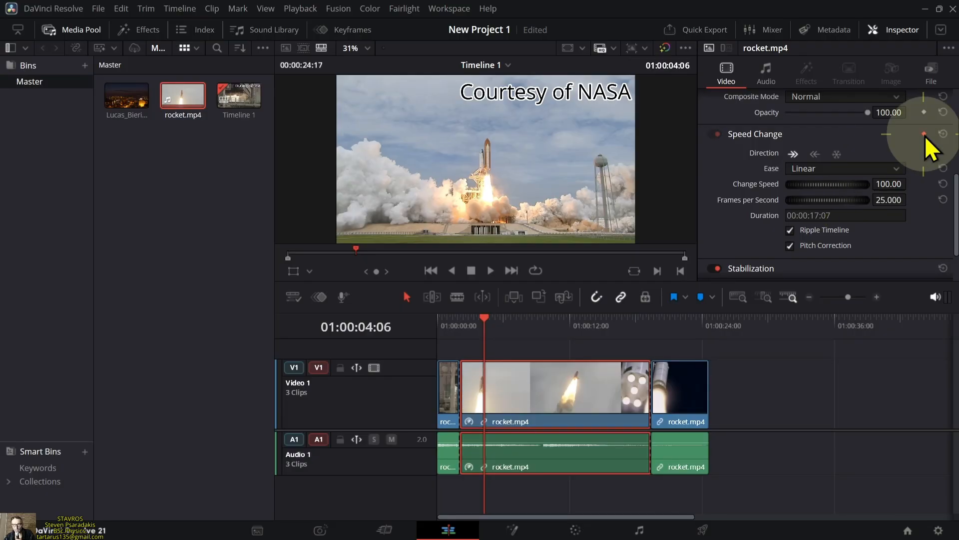
pyautogui.click(892, 168)
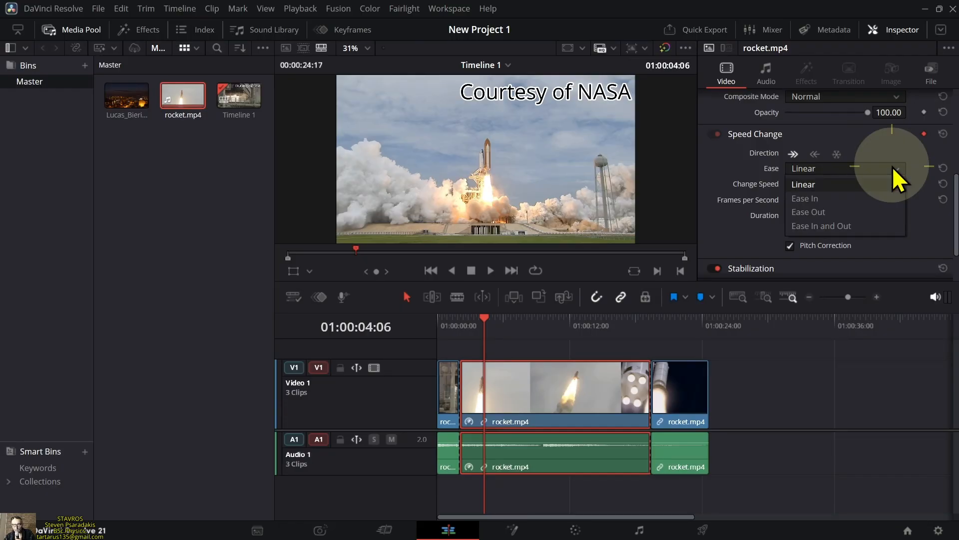
pyautogui.click(862, 226)
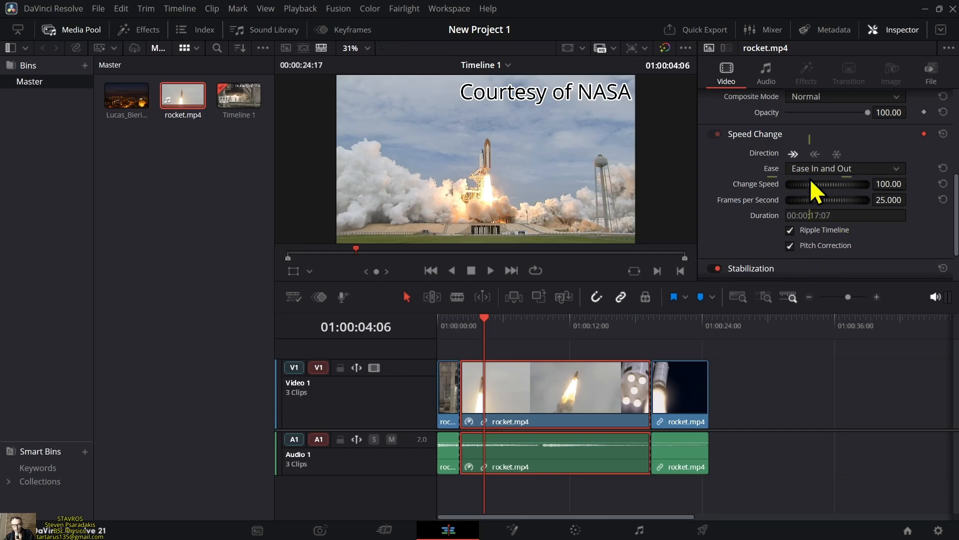
# Speed up the middle rocket segment to a Change Speed value of 300.00
pyautogui.moveTo(820, 184)
pyautogui.mouseDown()
pyautogui.moveTo(836, 185)
pyautogui.moveTo(817, 193)
pyautogui.moveTo(830, 190)
pyautogui.mouseUp()
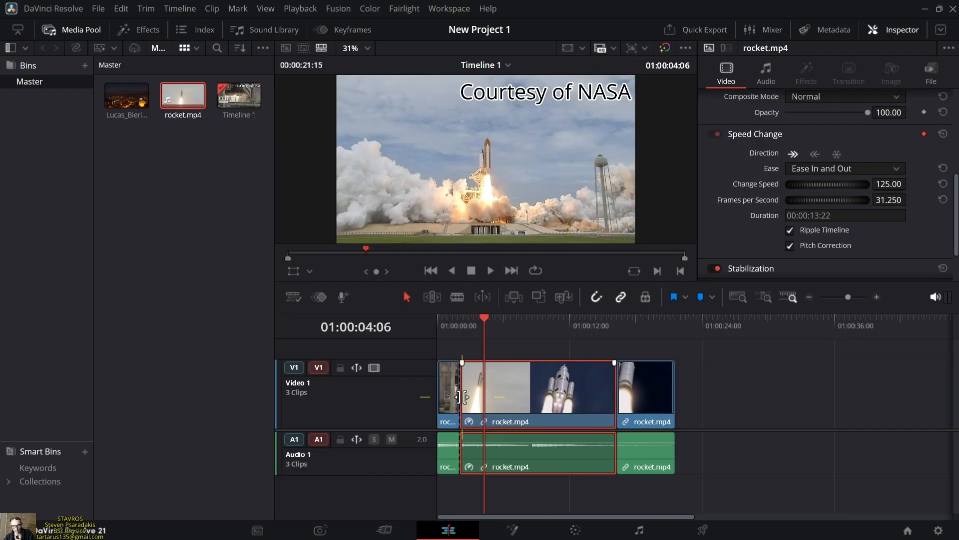
pyautogui.moveTo(819, 193); pyautogui.dragTo(838, 182)
pyautogui.click(893, 185)
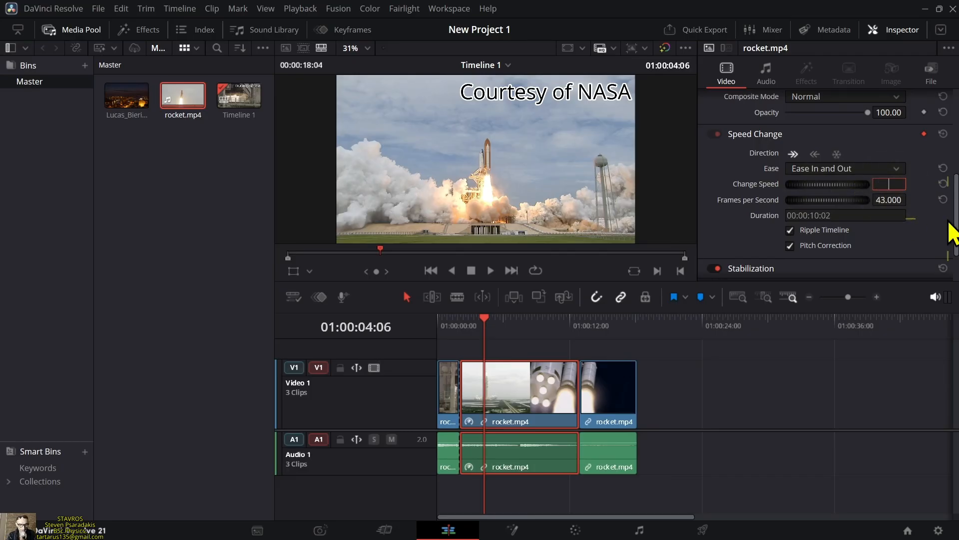
pyautogui.press('Return')
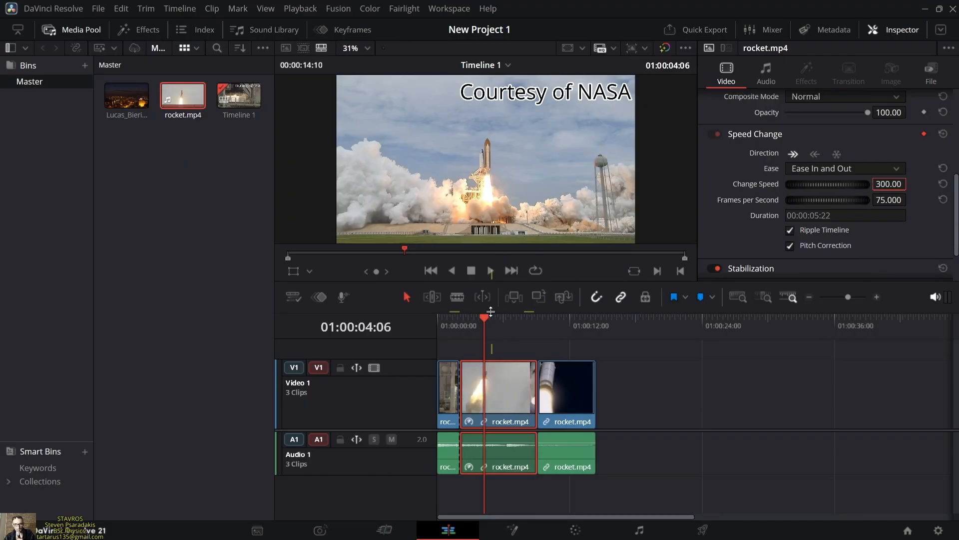
# Play the rocket timeline from its start in full screen to preview the sped-up middle segment
pyautogui.moveTo(490, 311); pyautogui.dragTo(439, 322)
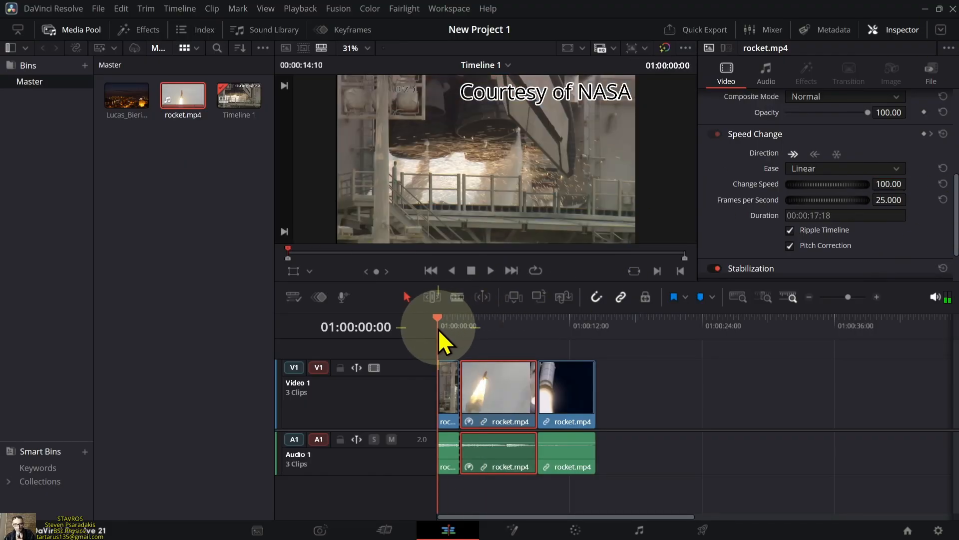
pyautogui.click(490, 276)
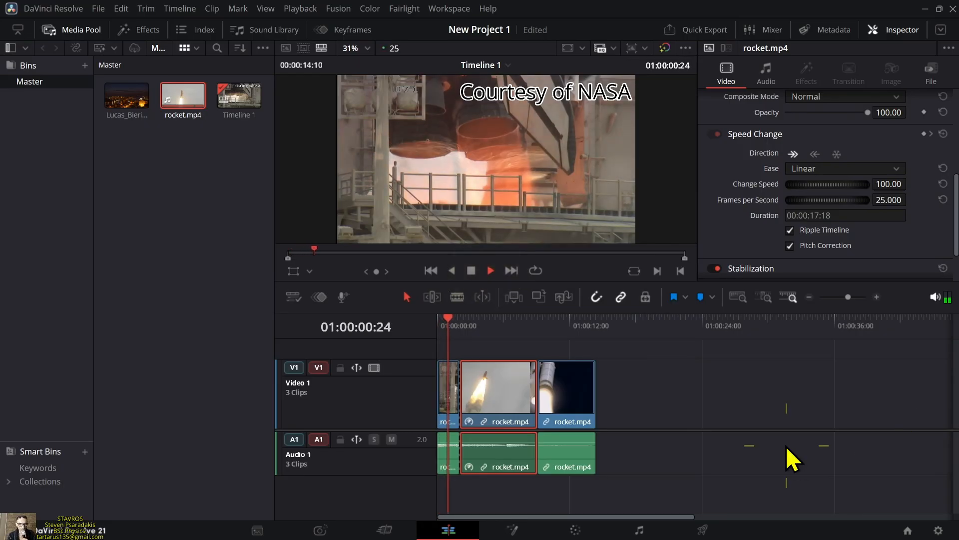
pyautogui.hotkey('ctrl', 'f')
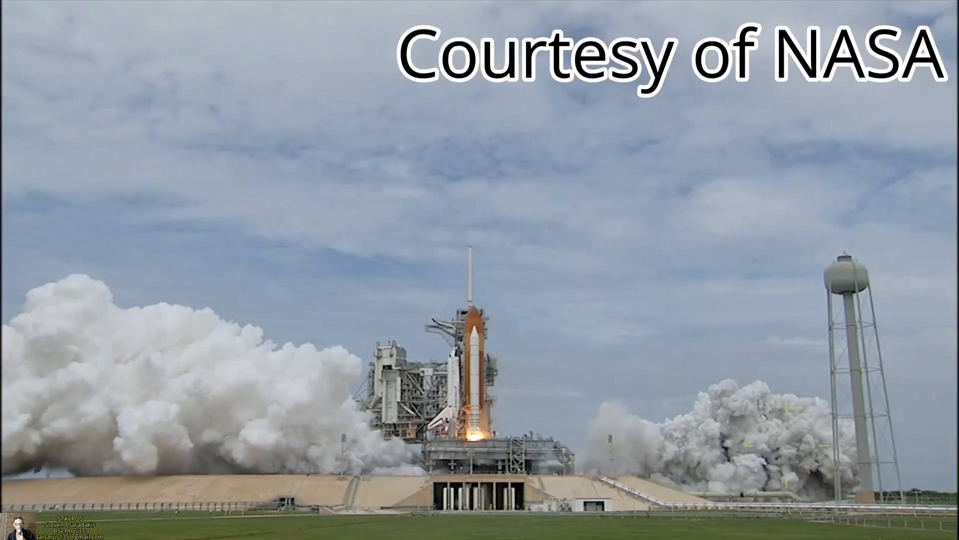